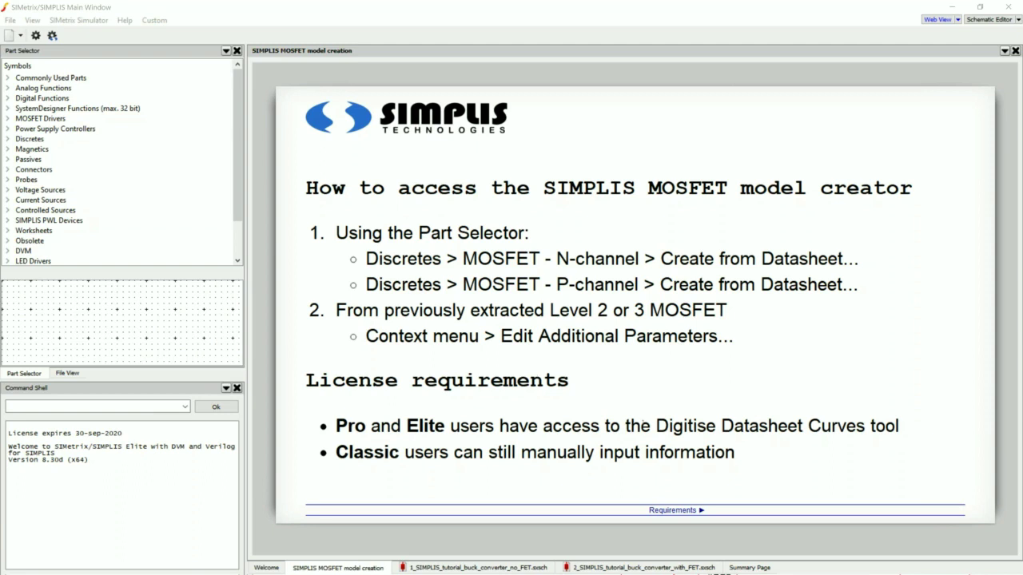
Step: View the tutorial's Requirements page, then bring up the 1_SIMPLIS_tutorial_buck_converter_no_FET schematic
click(671, 510)
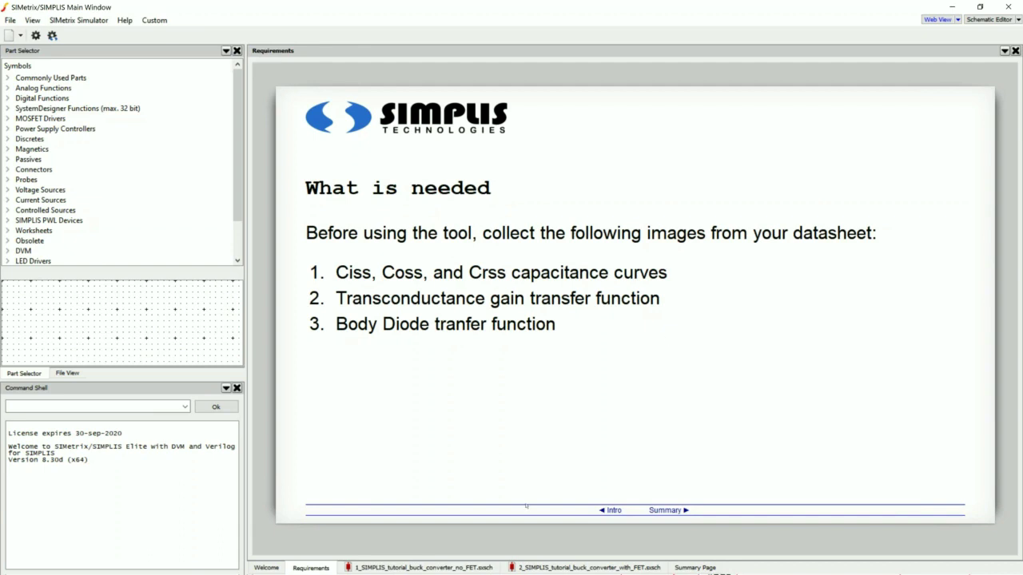
click(471, 565)
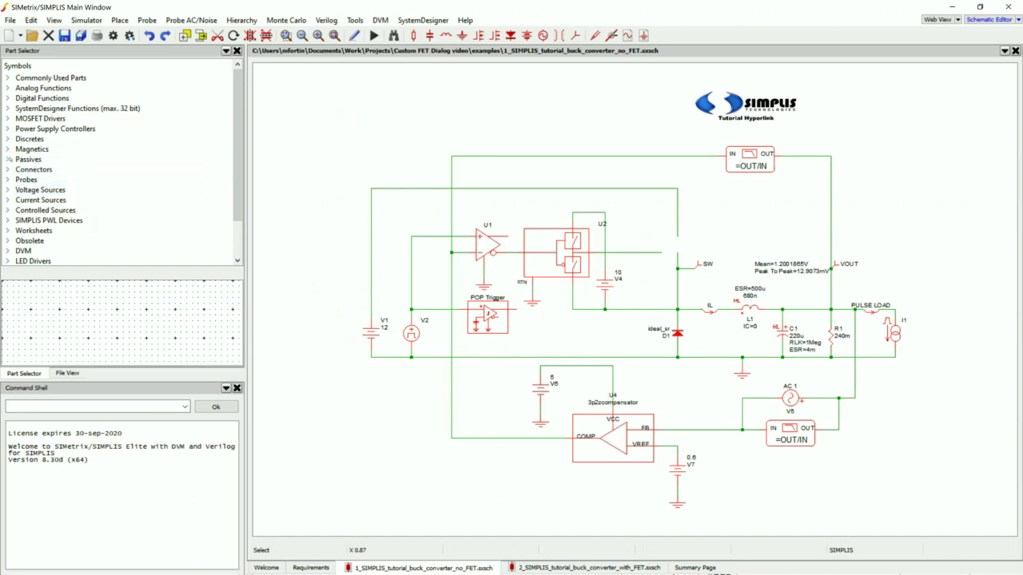
Step: Start placing a discrete N-channel MOSFET whose model is created from datasheet curves
click(7, 139)
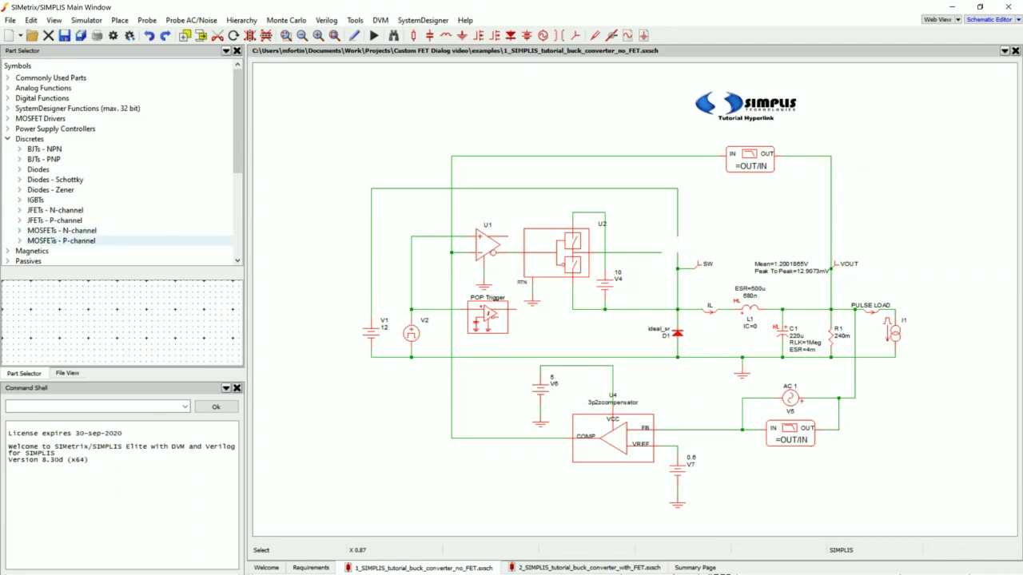
double_click(61, 230)
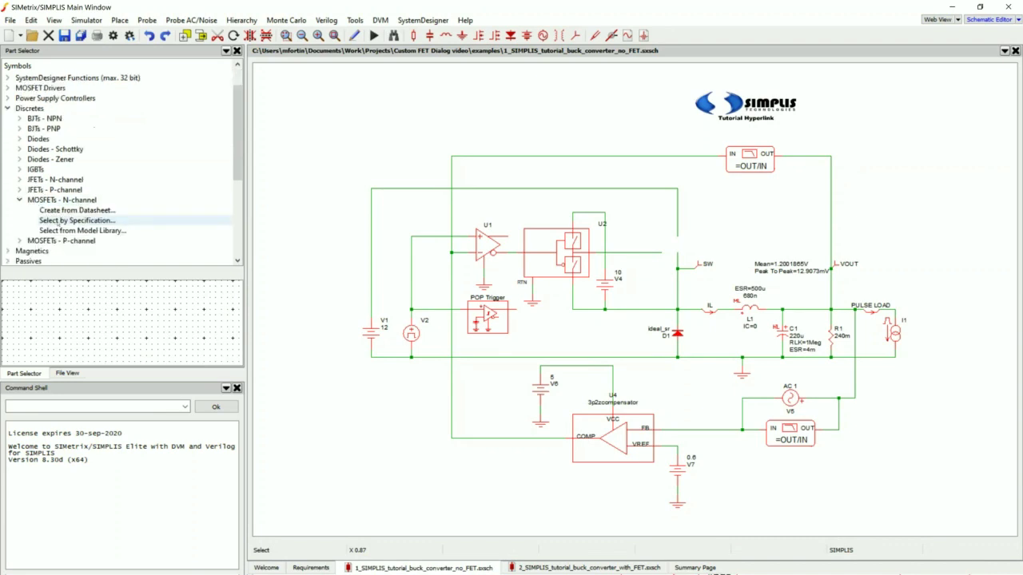
click(70, 212)
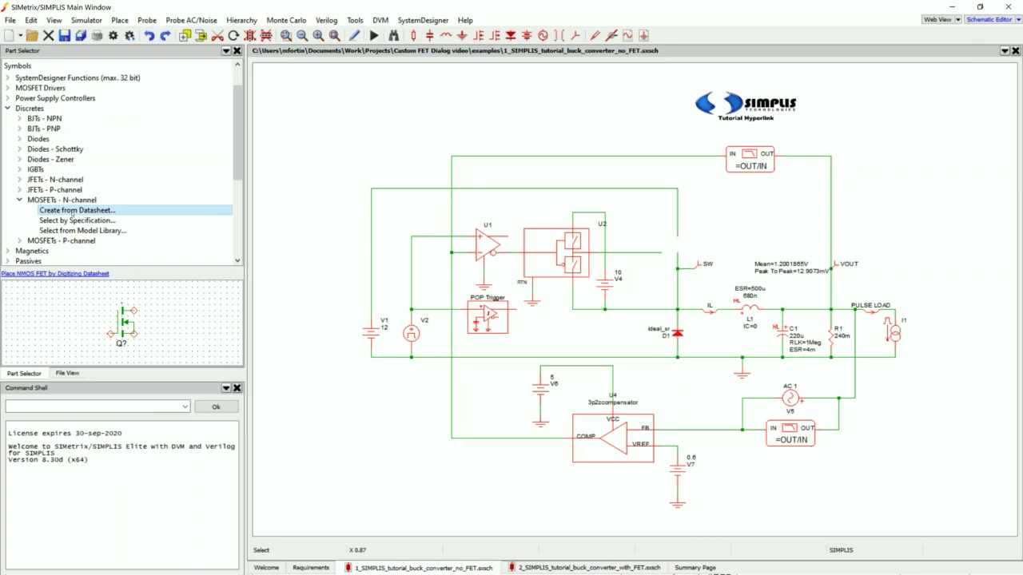
click(36, 275)
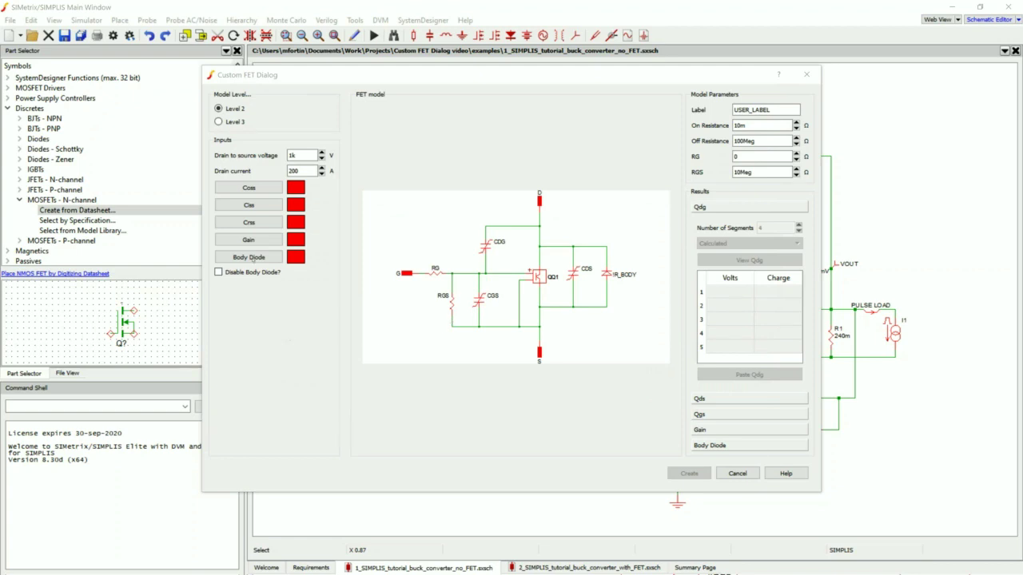
Step: Load capacitances.png from the datasheet curves folder as the source image for the Coss curve
click(244, 188)
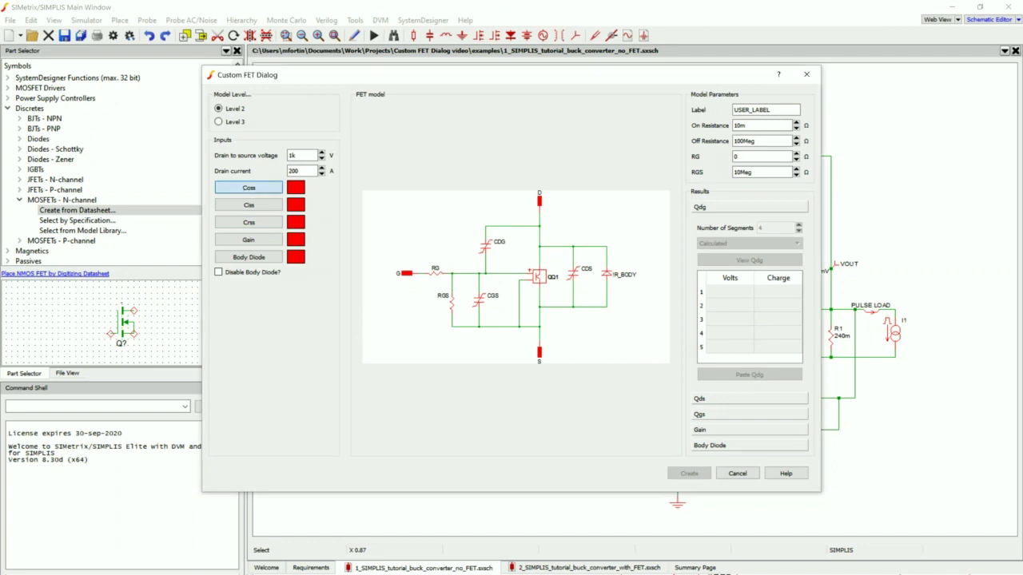
double_click(412, 167)
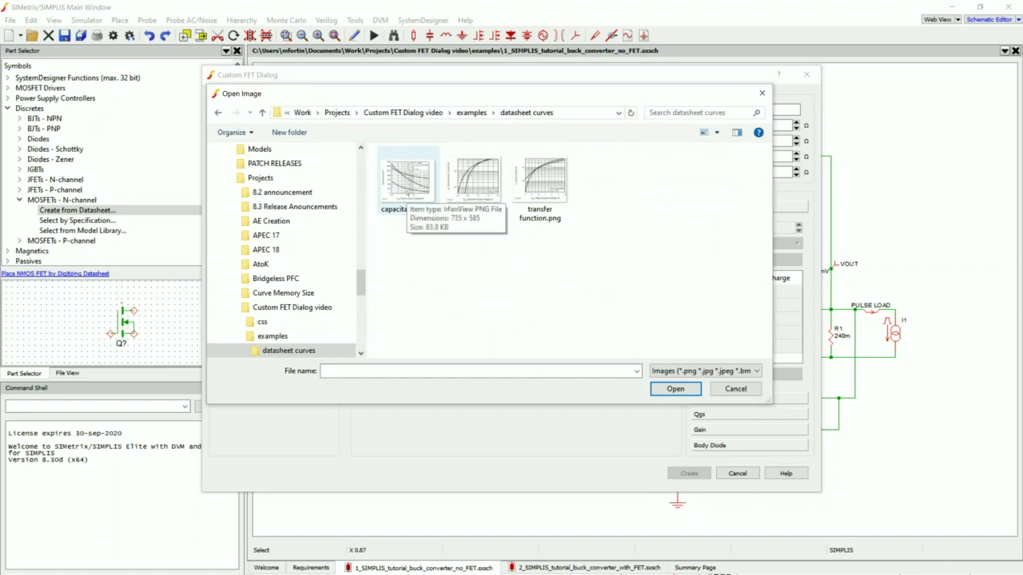
click(407, 192)
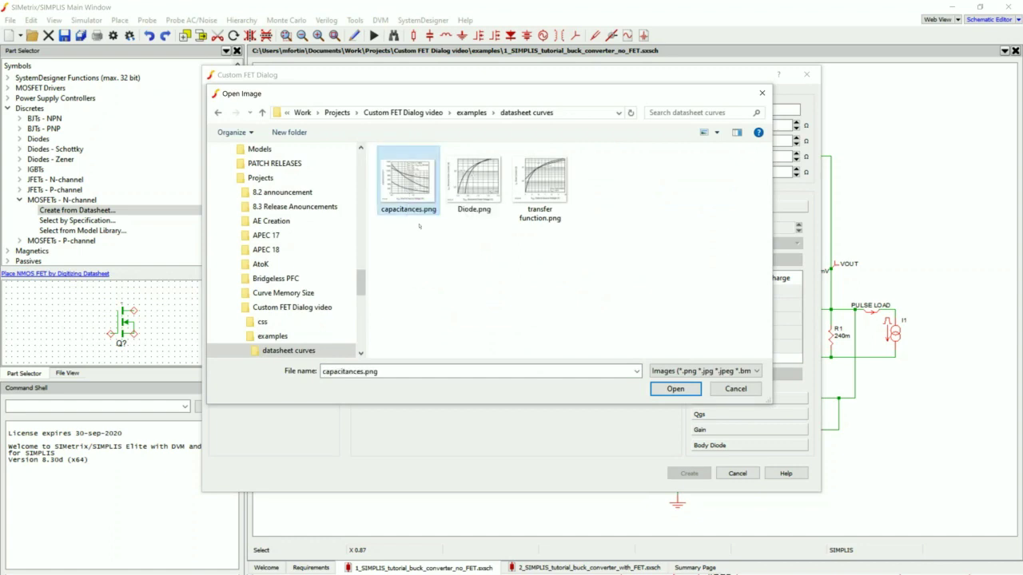
click(676, 389)
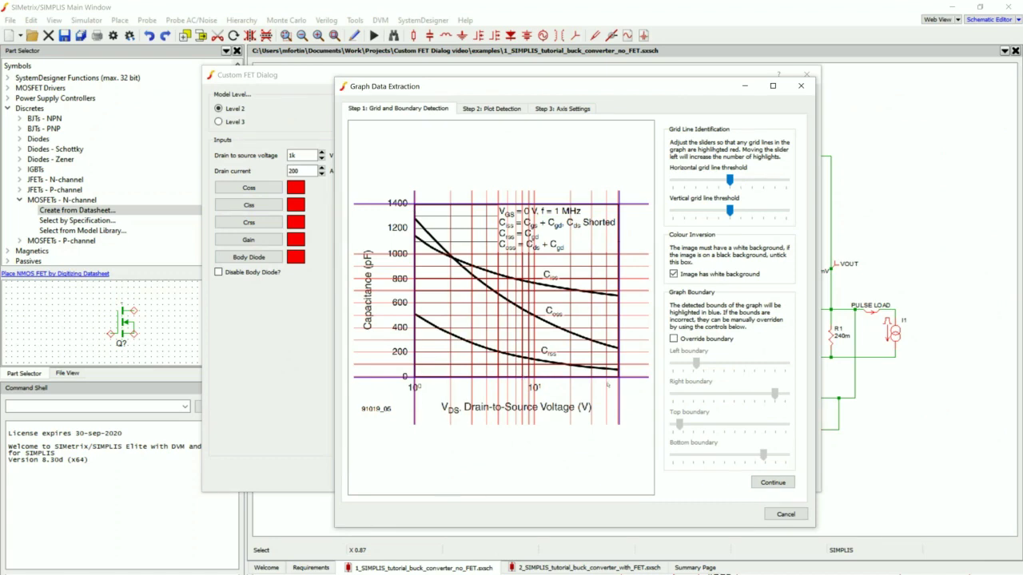
Step: Accept the detected grid and boundary, and trace the Coss curve with snapped points
click(772, 482)
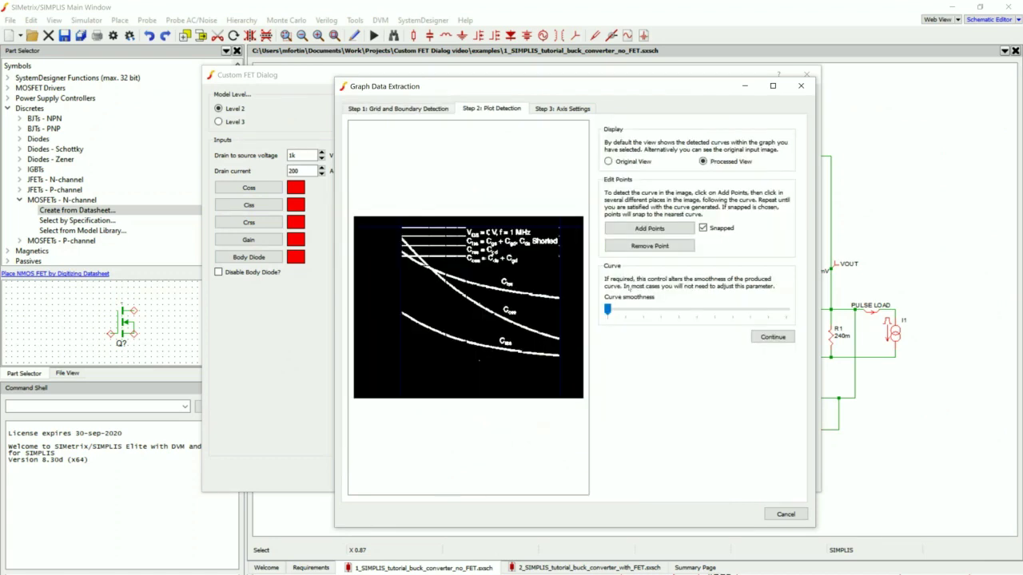
click(635, 228)
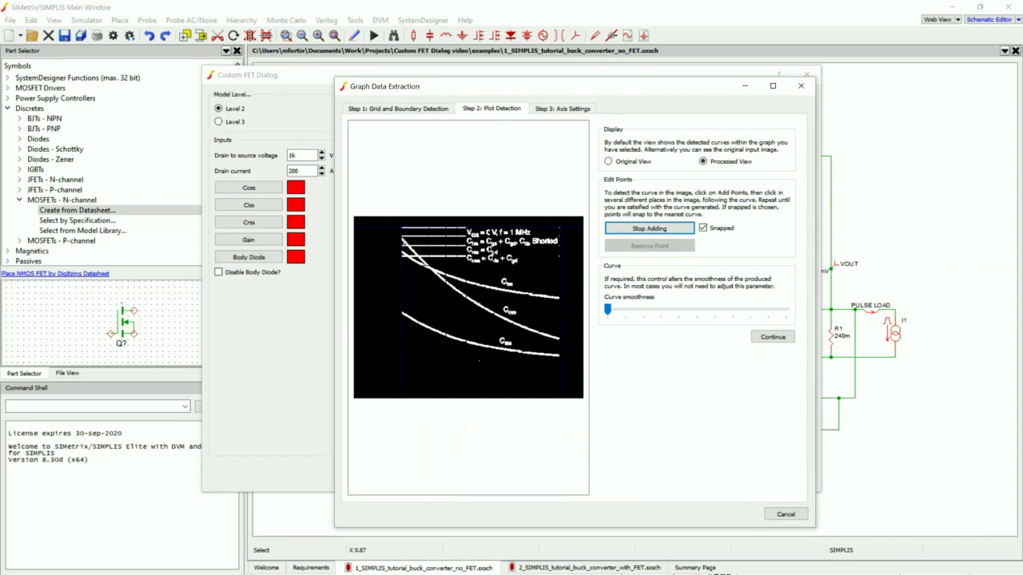
click(422, 260)
click(581, 341)
click(772, 337)
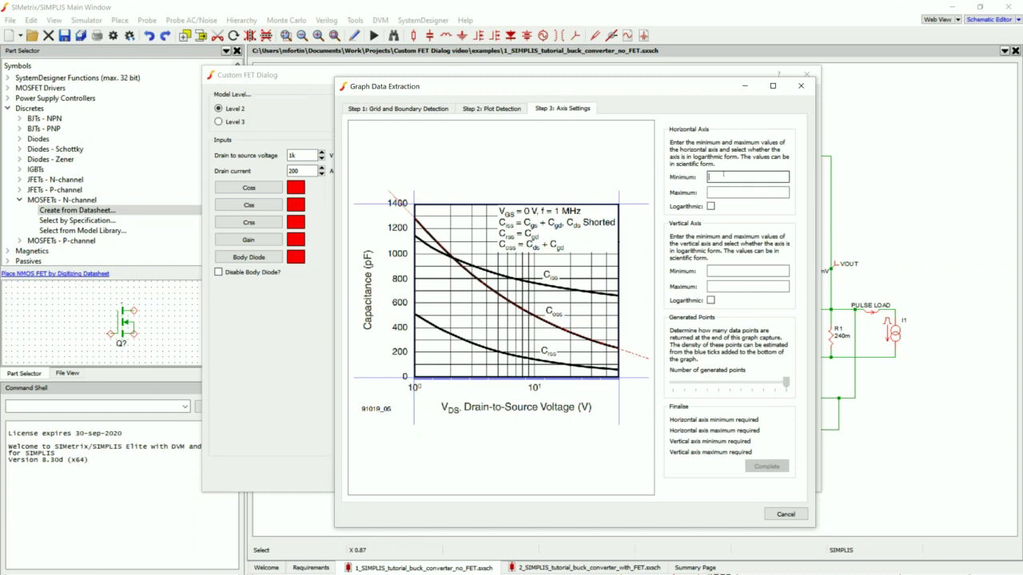
Step: Define a logarithmic horizontal axis from 1 to 50 and a linear vertical axis from 0 to 1400p, completing the Coss extraction
text(1)
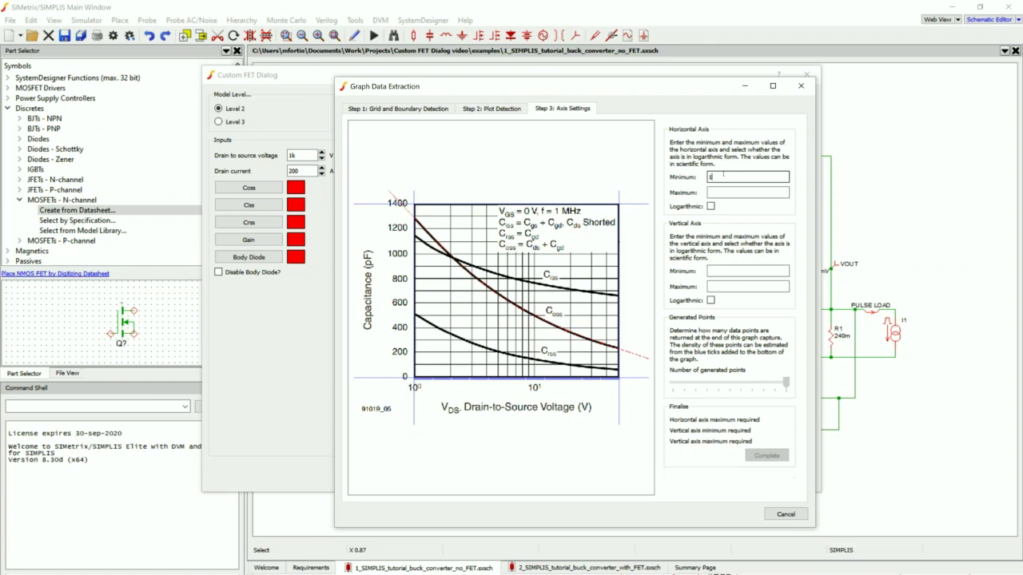
text(50)
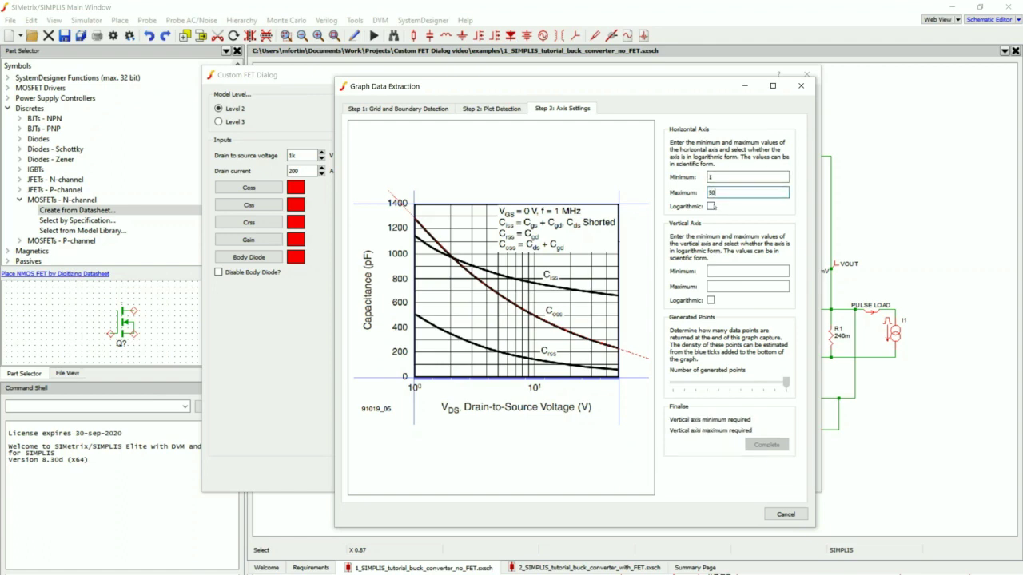
click(710, 206)
click(720, 272)
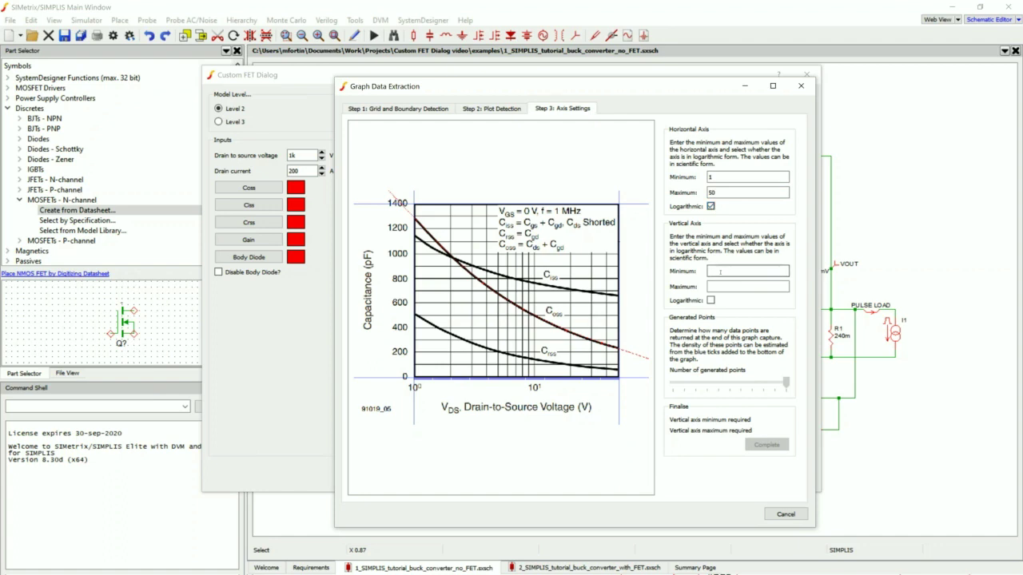
text(0)
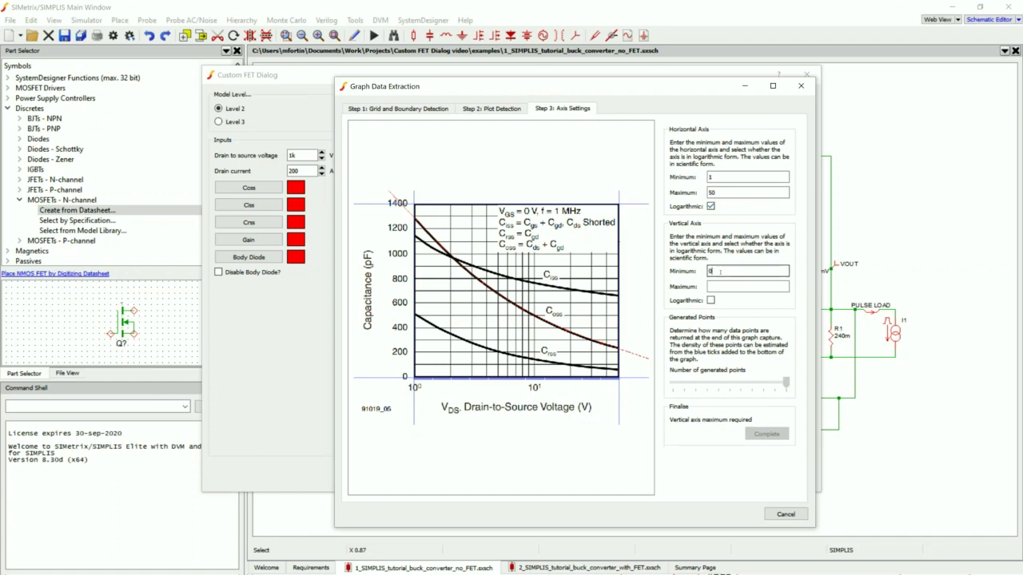
key(Tab)
text(1400)
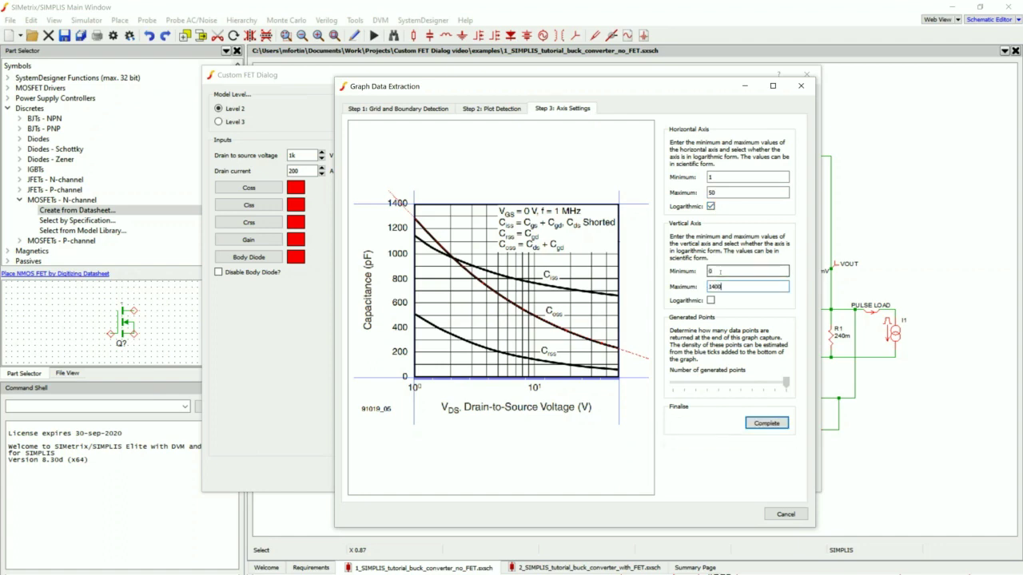
text(p)
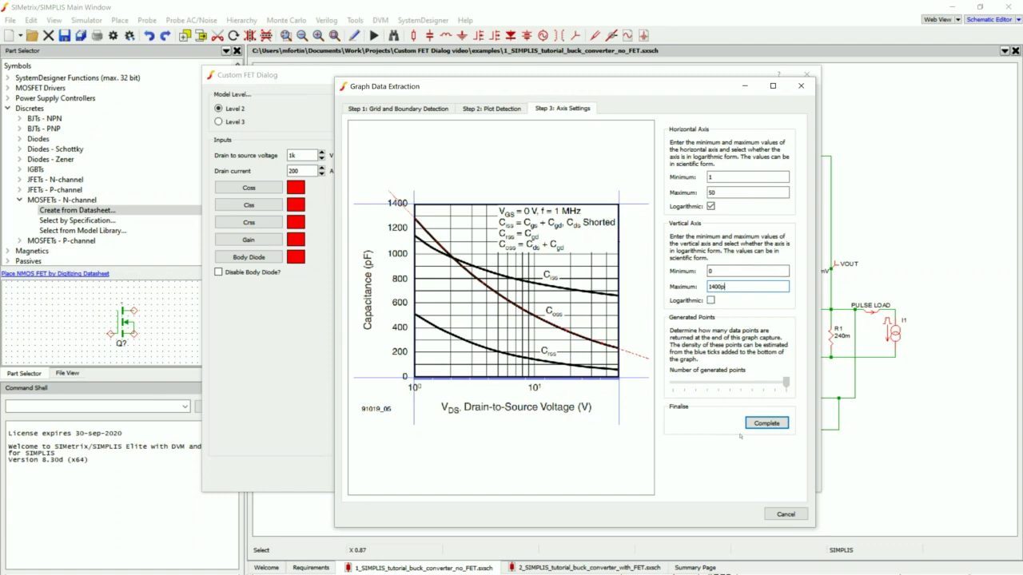
click(775, 426)
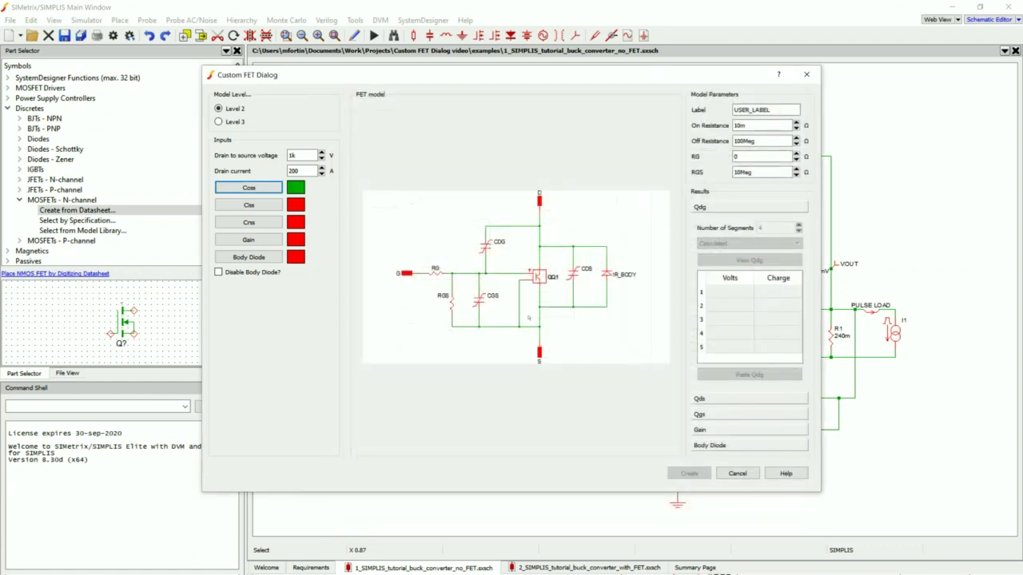
Step: Extract the Ciss curve from the capacitance graph with snapped points, keeping the detected grid and existing axis settings
click(262, 206)
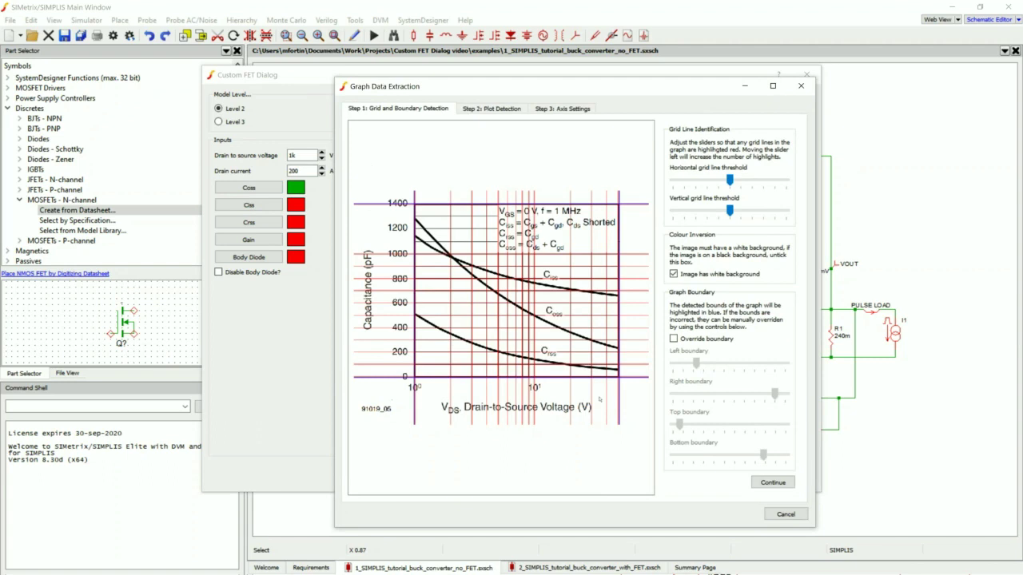
click(773, 482)
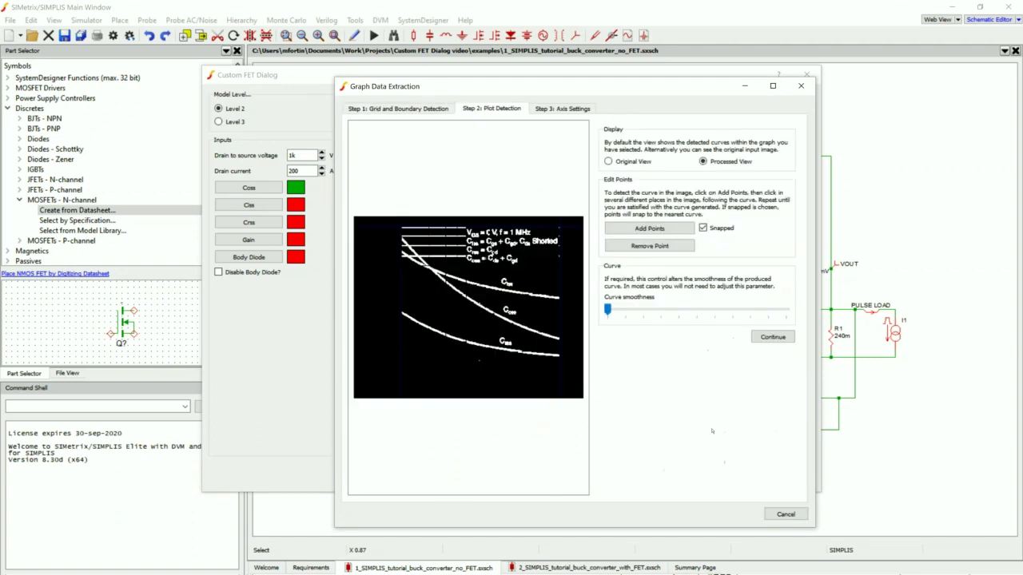
click(639, 227)
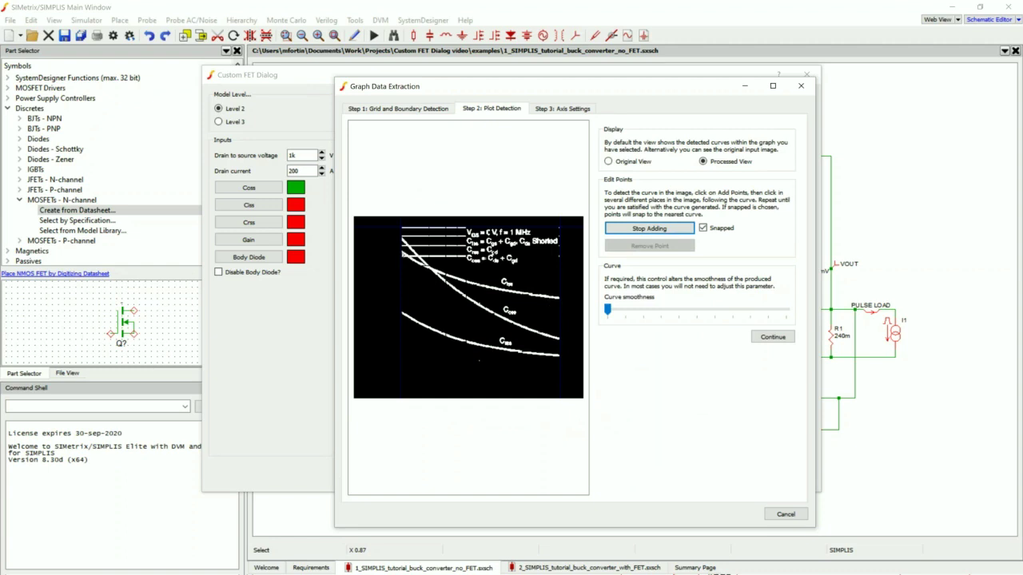
click(416, 264)
click(773, 337)
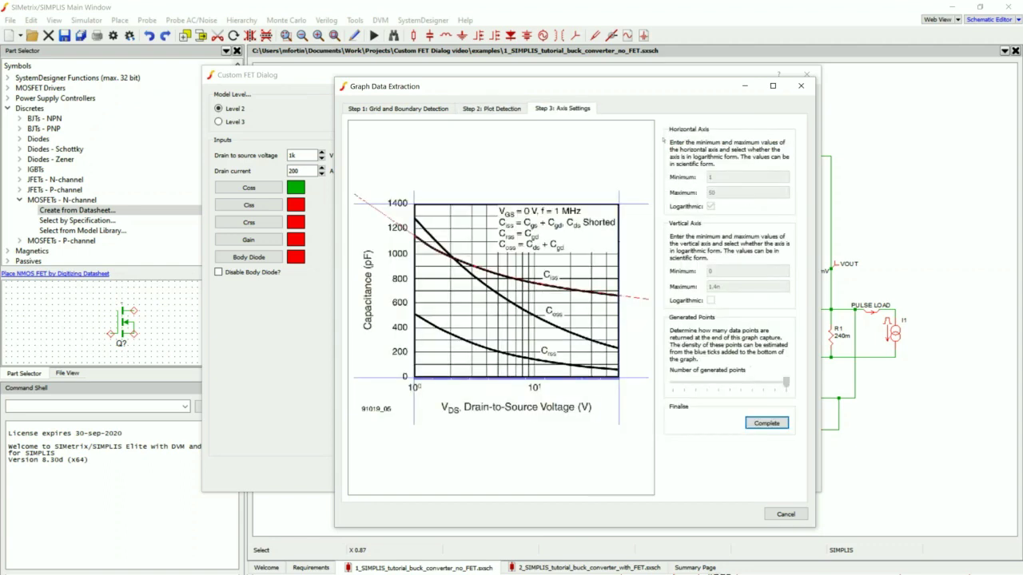
click(766, 423)
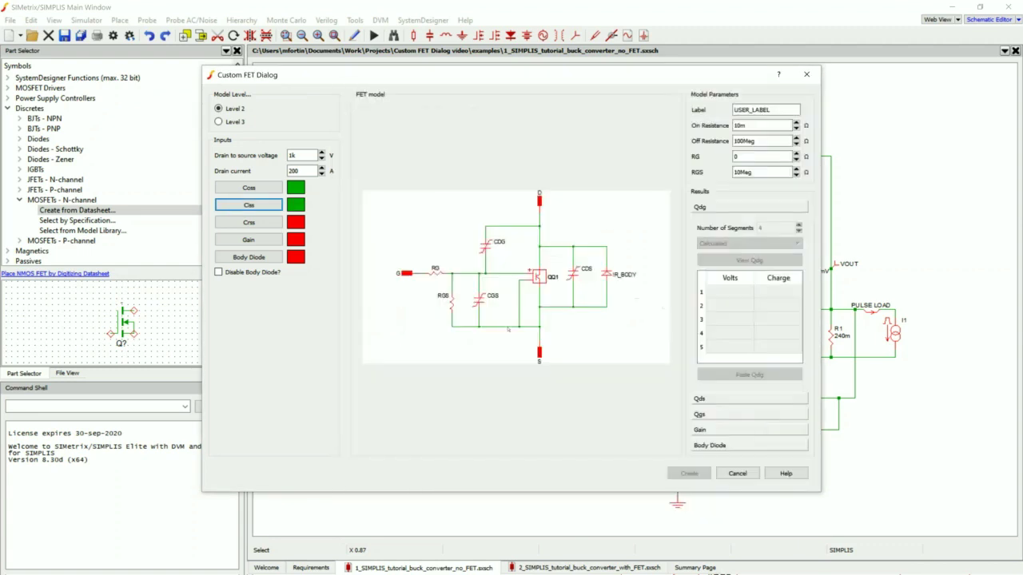
Step: Extract the Crss curve from the capacitance graph with snapped points, keeping the detected grid and existing axis settings
click(248, 222)
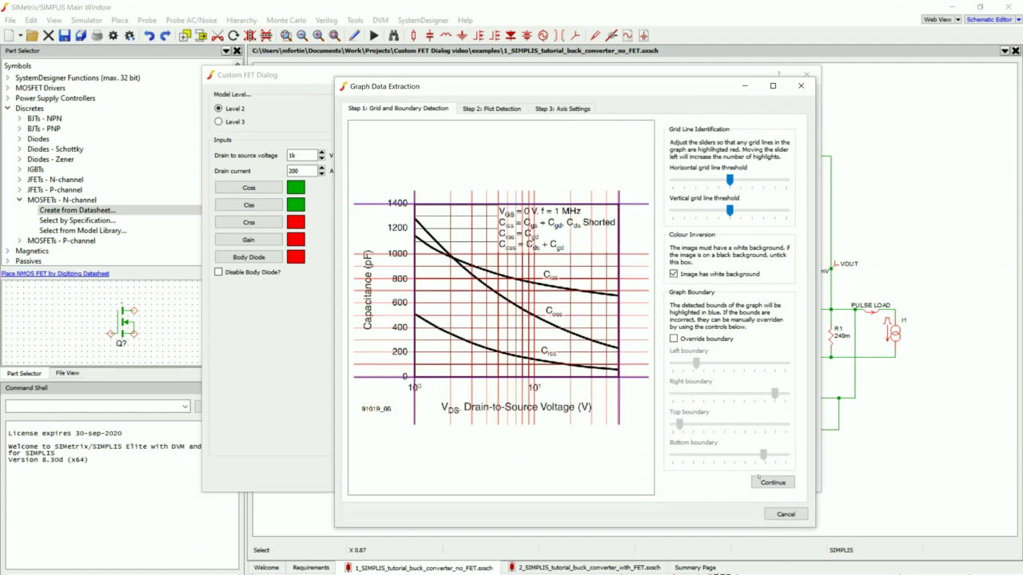
click(781, 485)
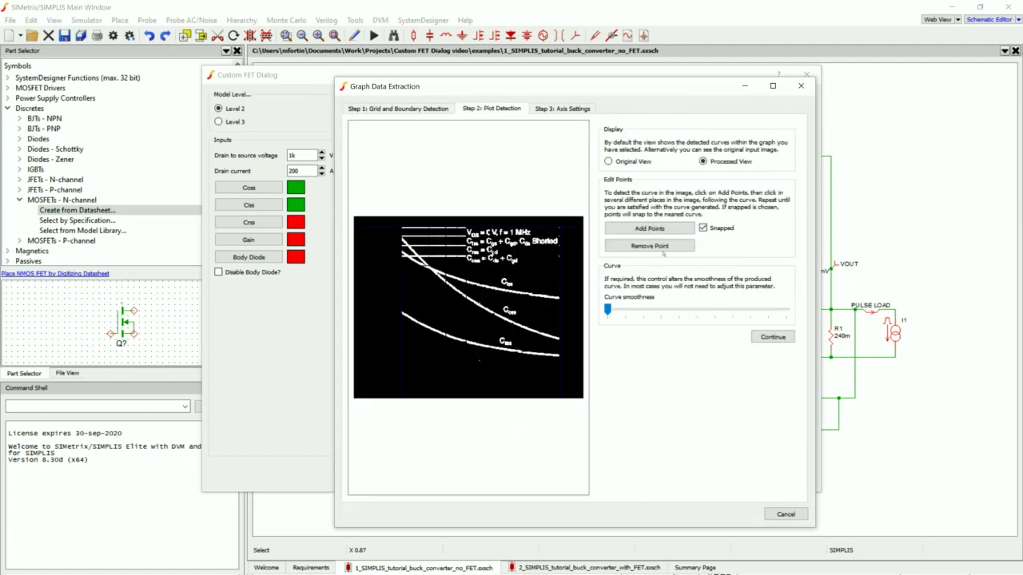
click(649, 228)
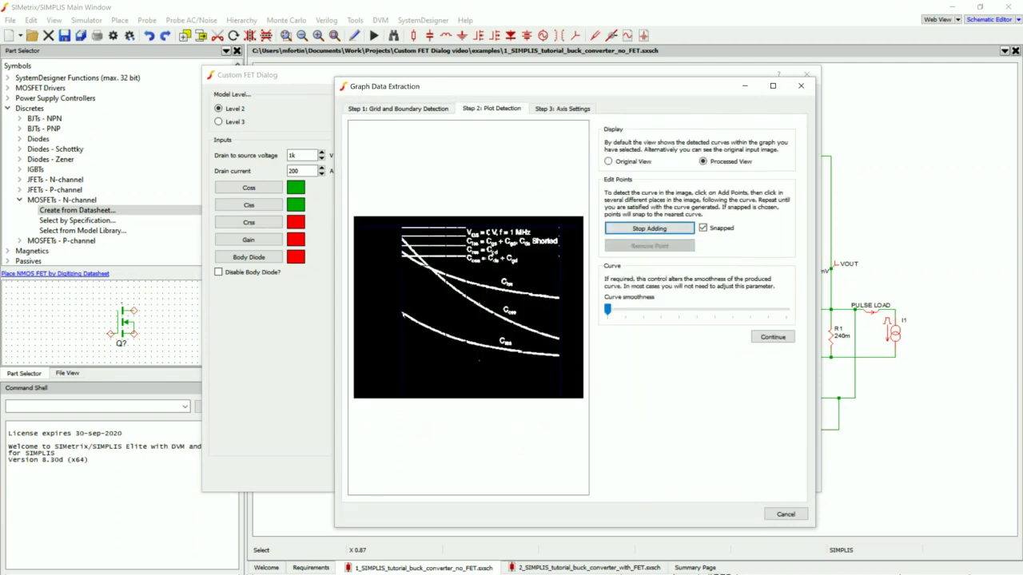
click(413, 323)
click(454, 343)
click(772, 337)
click(764, 422)
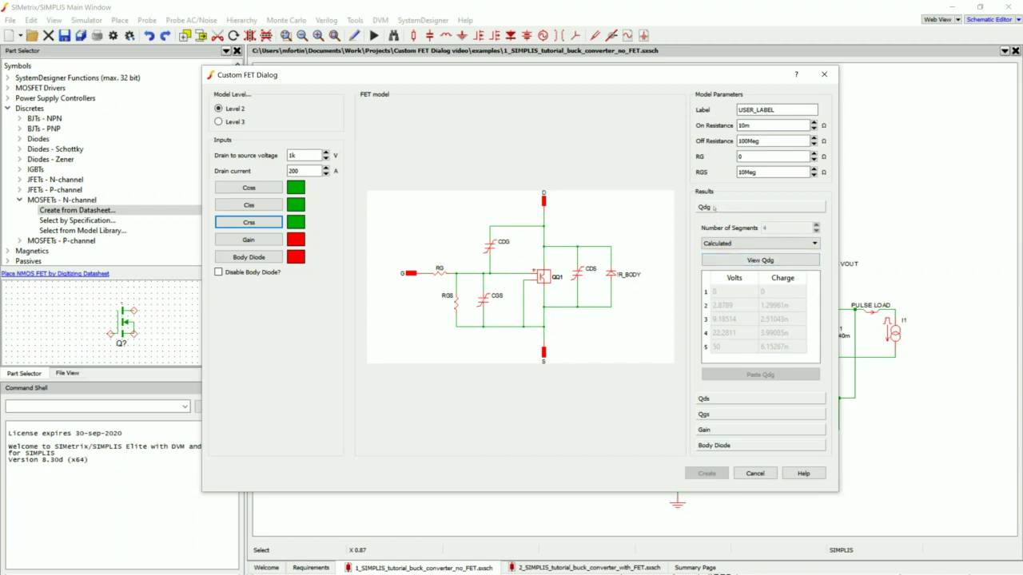
Step: Review the calculated Qds and Qgs tables, and inspect the Qgs capacitance and charge plots in an enlarged plotter
click(721, 397)
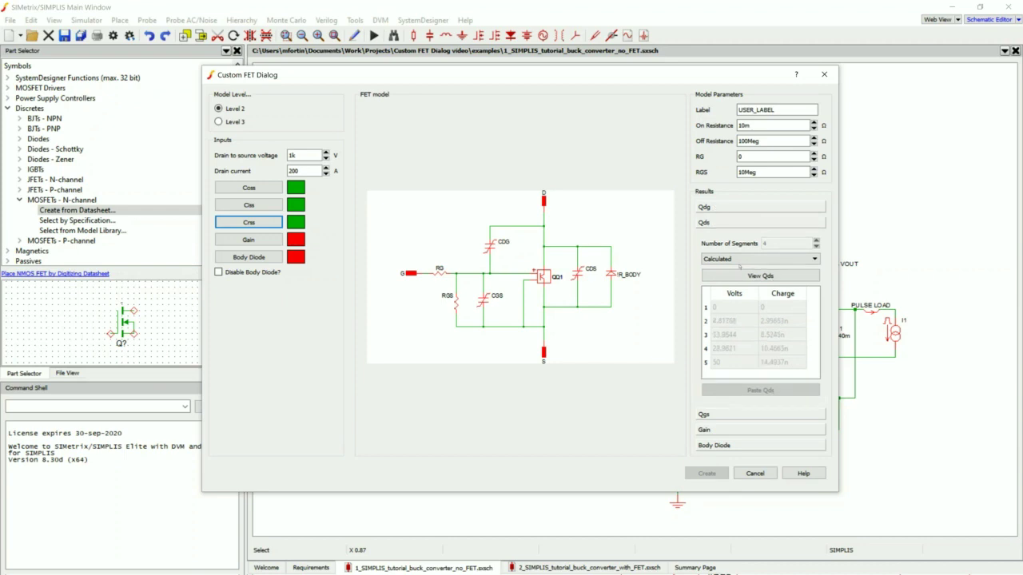
click(716, 415)
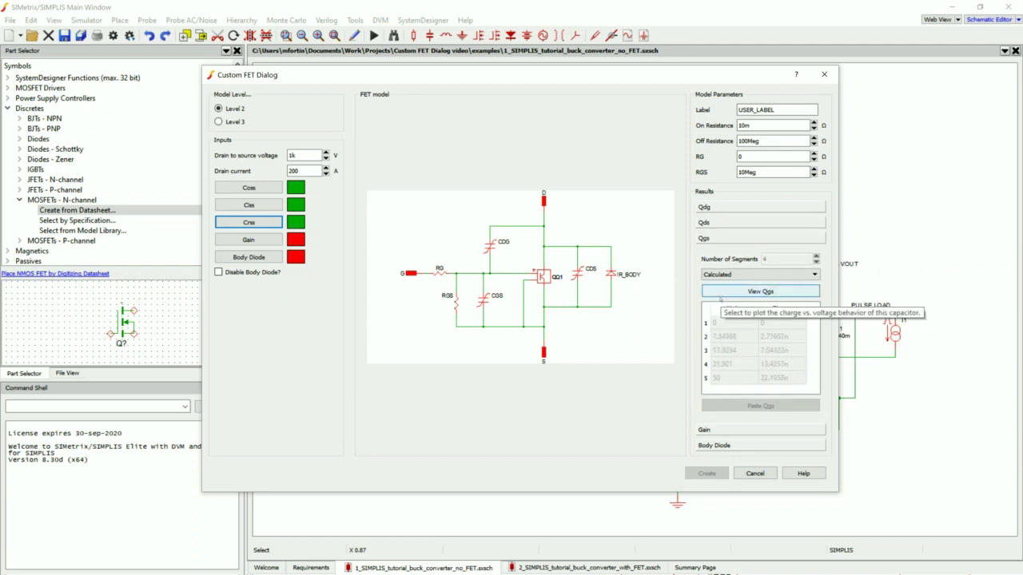
click(759, 294)
drag(651, 409, 752, 469)
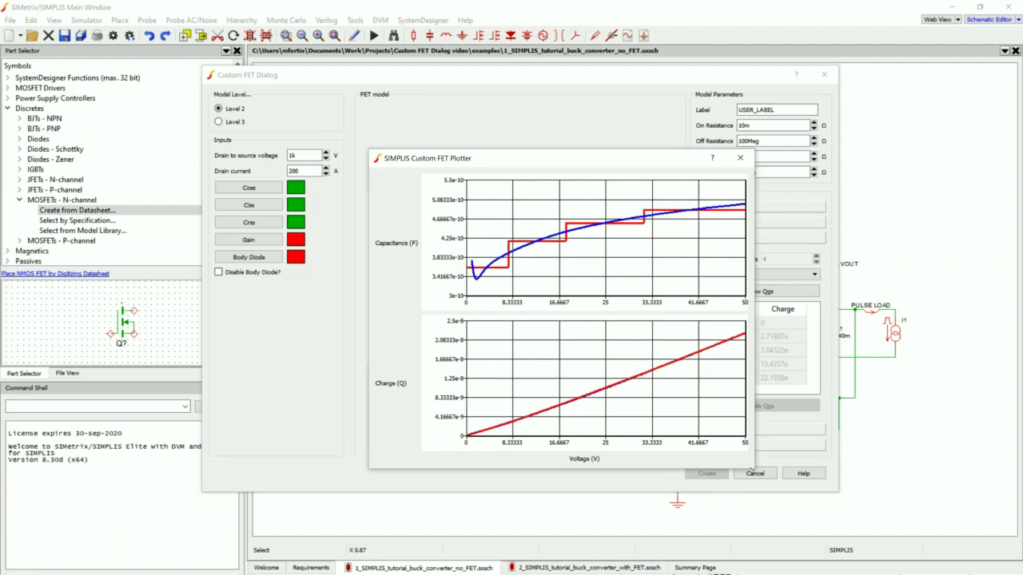
drag(754, 469, 816, 498)
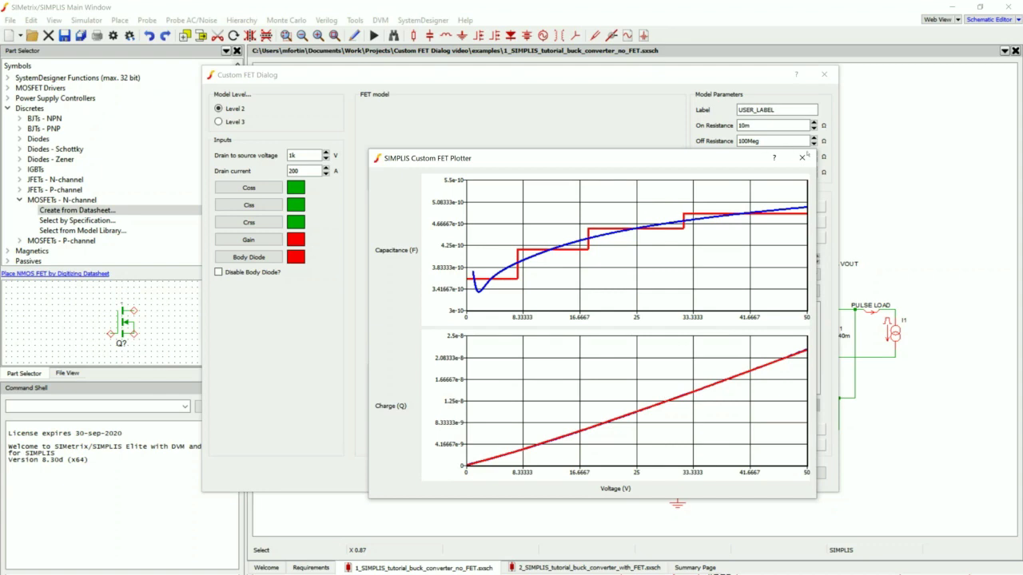
click(803, 156)
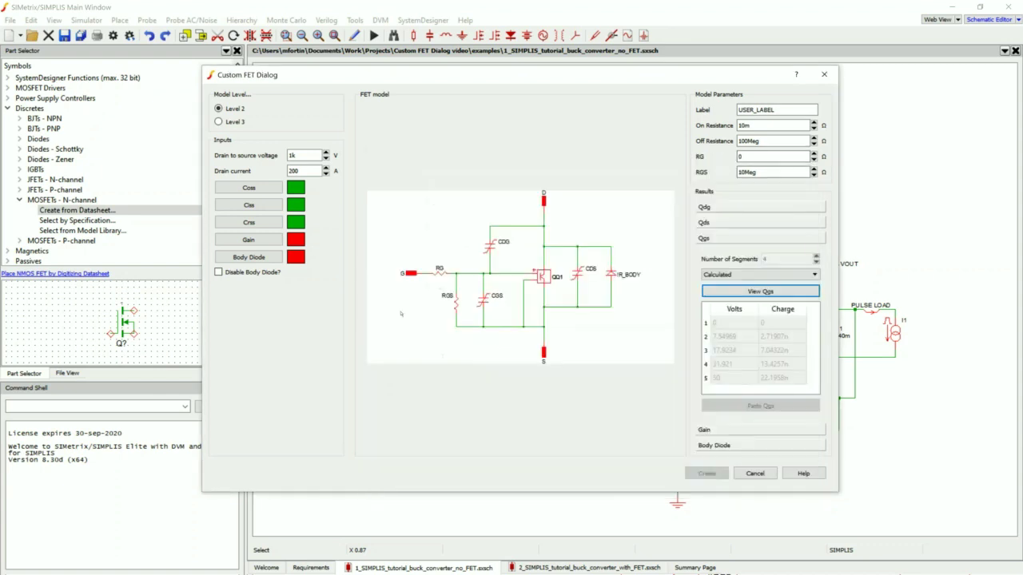
Step: Load the transfer function image from the datasheet curves folder for the Gain extraction, accepting the detected grid and boundary
click(256, 242)
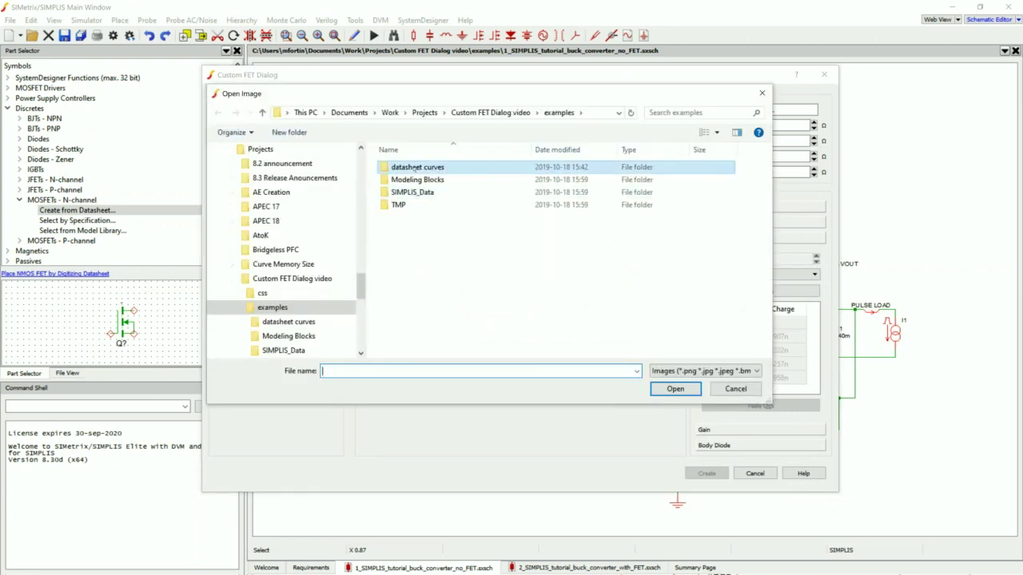
double_click(416, 169)
click(523, 191)
click(675, 389)
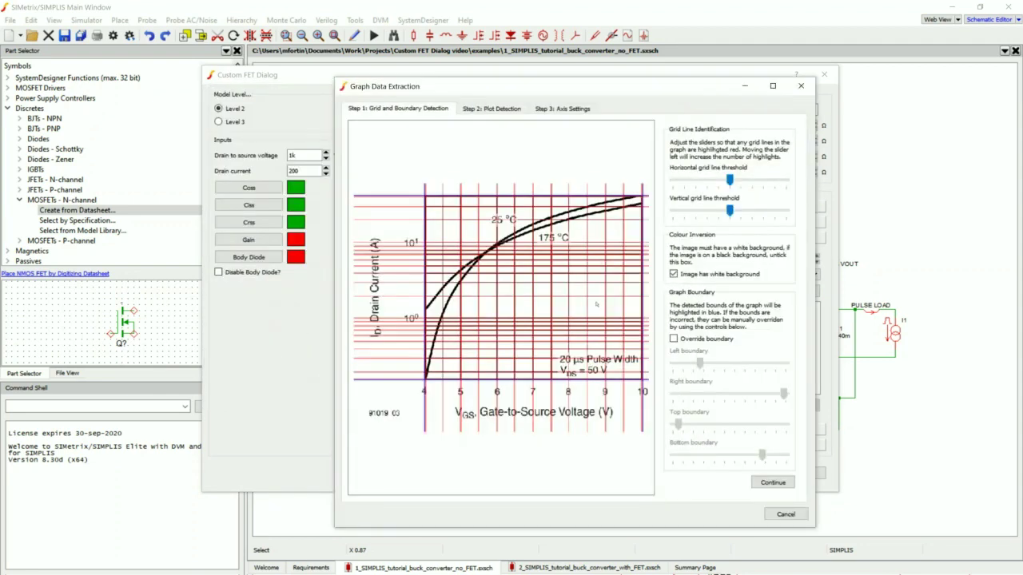
click(773, 483)
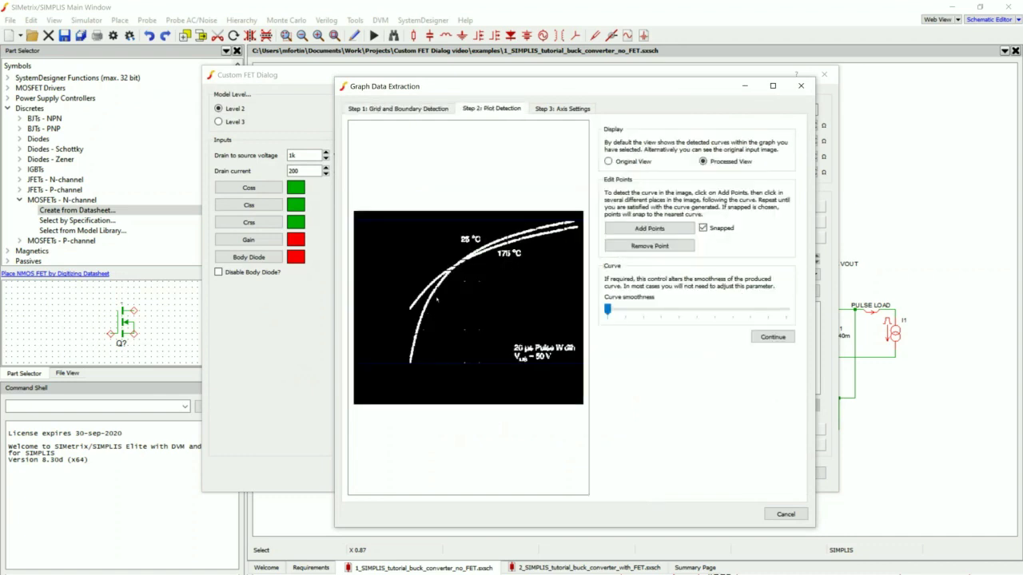
Step: Trace the 25 °C drain current curve with snapped points along its length and proceed to the axis settings
click(648, 227)
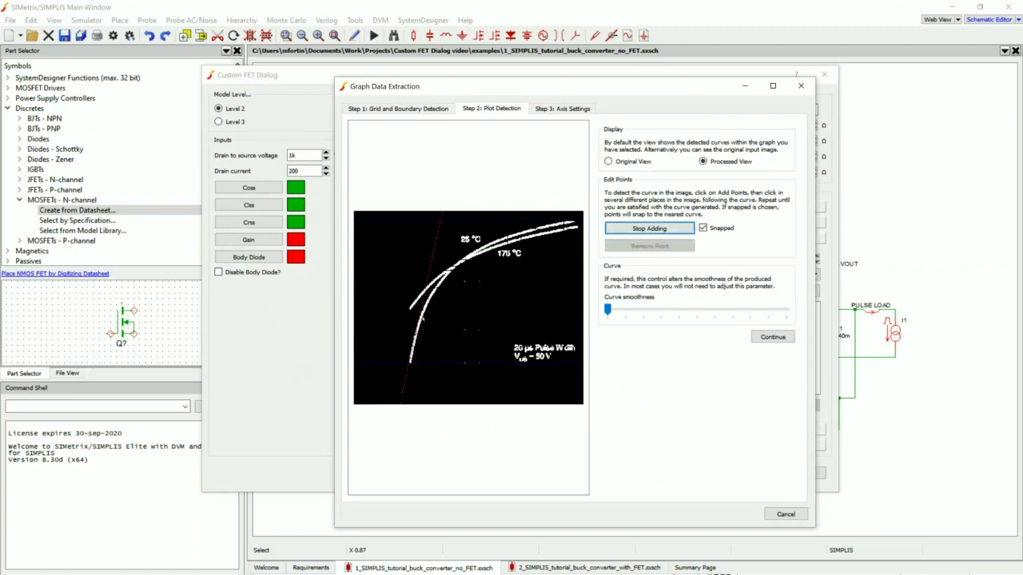
click(439, 289)
click(469, 259)
click(779, 336)
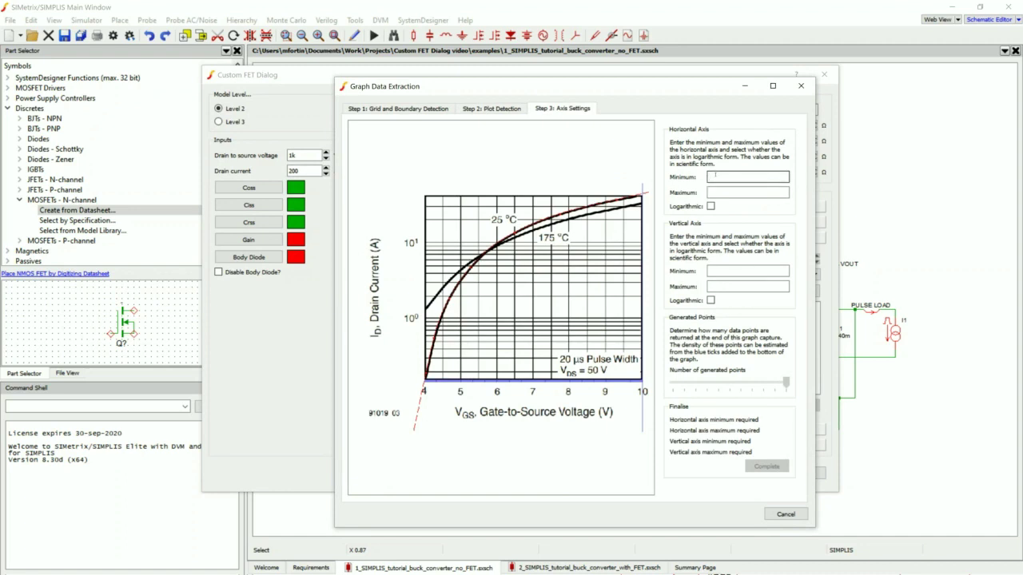
Step: Define a linear horizontal axis from 4 to 10 and a logarithmic vertical axis from 150m to 40, completing the Gain extraction
text(4)
text(10)
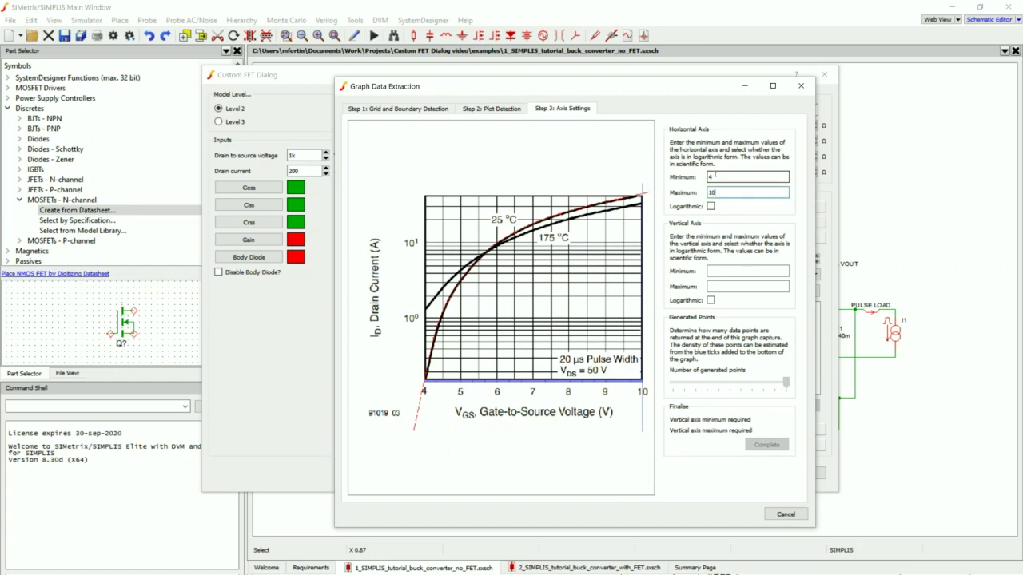
key(Tab)
key(Tab)
text(15)
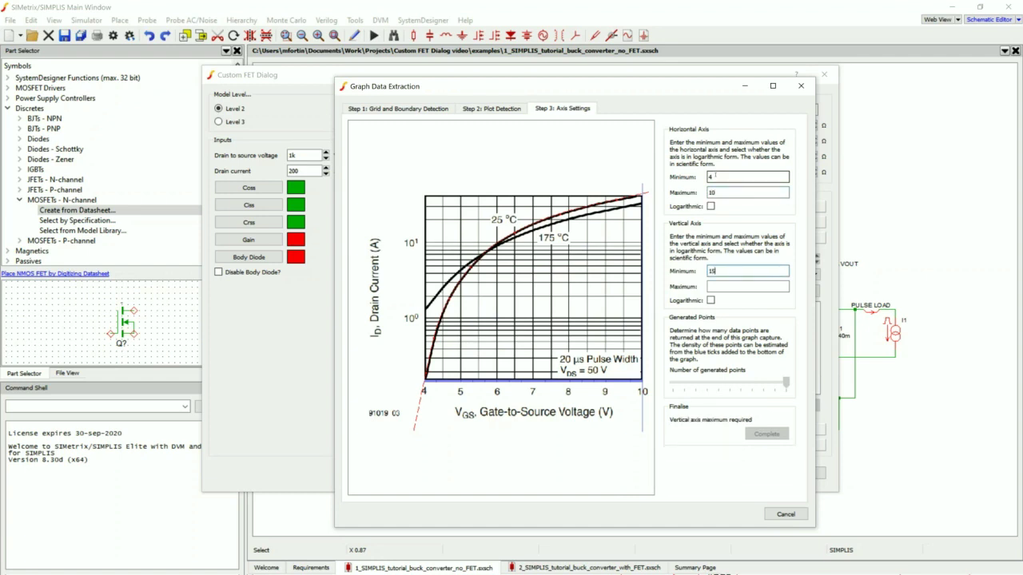
text(0m)
key(Tab)
text(40)
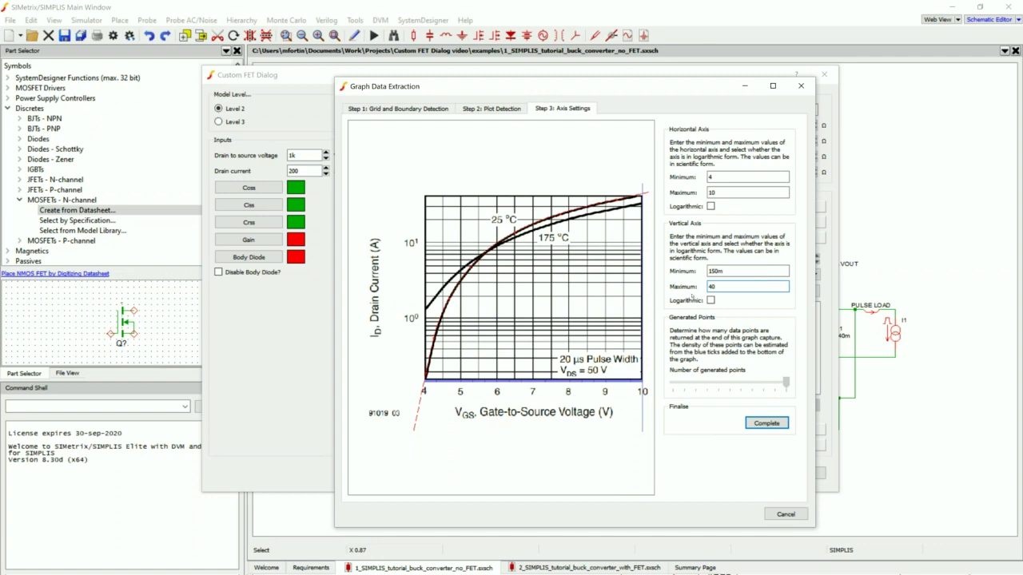
click(710, 301)
click(766, 423)
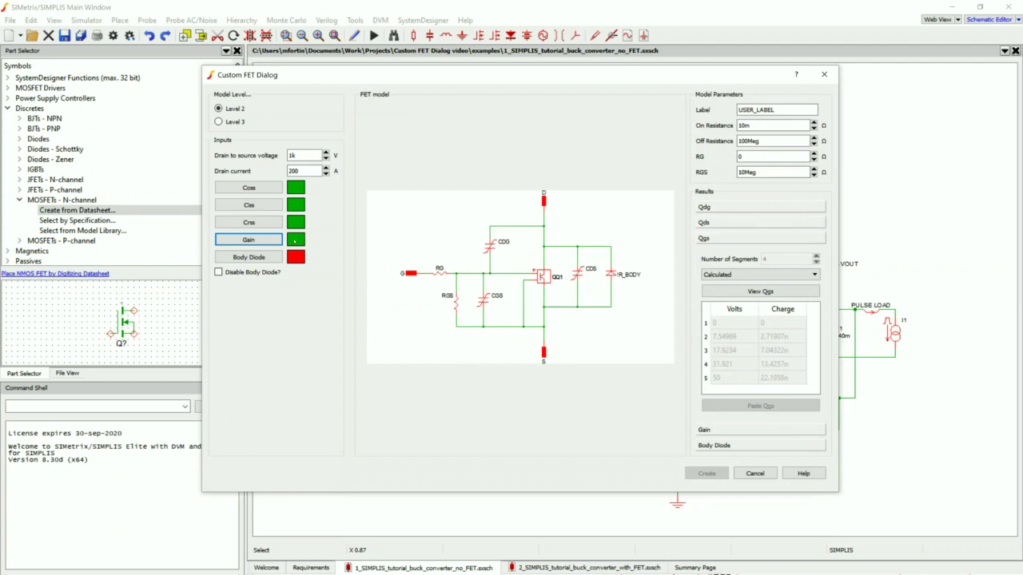
Step: Load Diode.png from the datasheet curves folder for the Body Diode extraction, accepting the detected grid and boundary
click(252, 258)
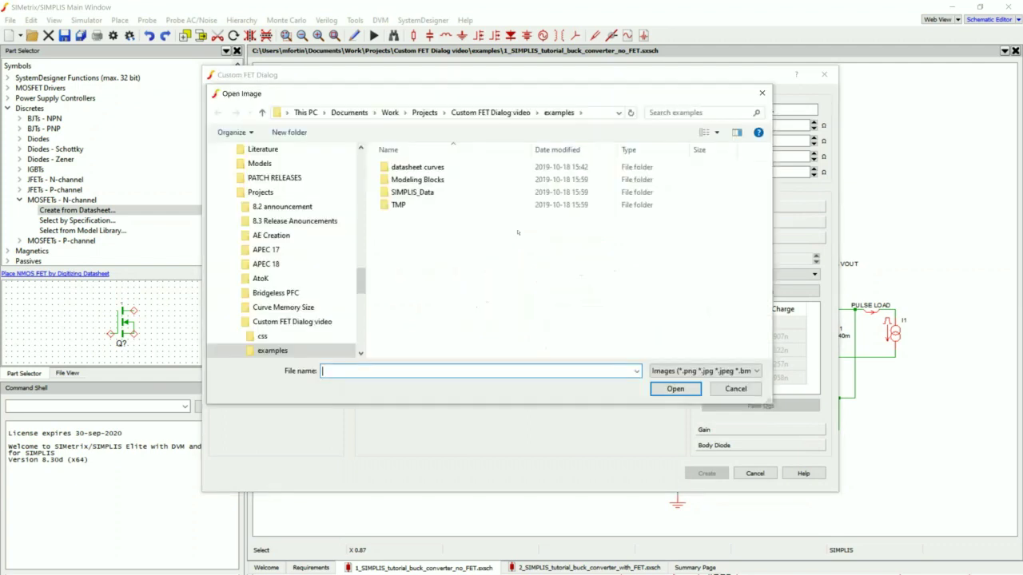
double_click(416, 168)
click(473, 188)
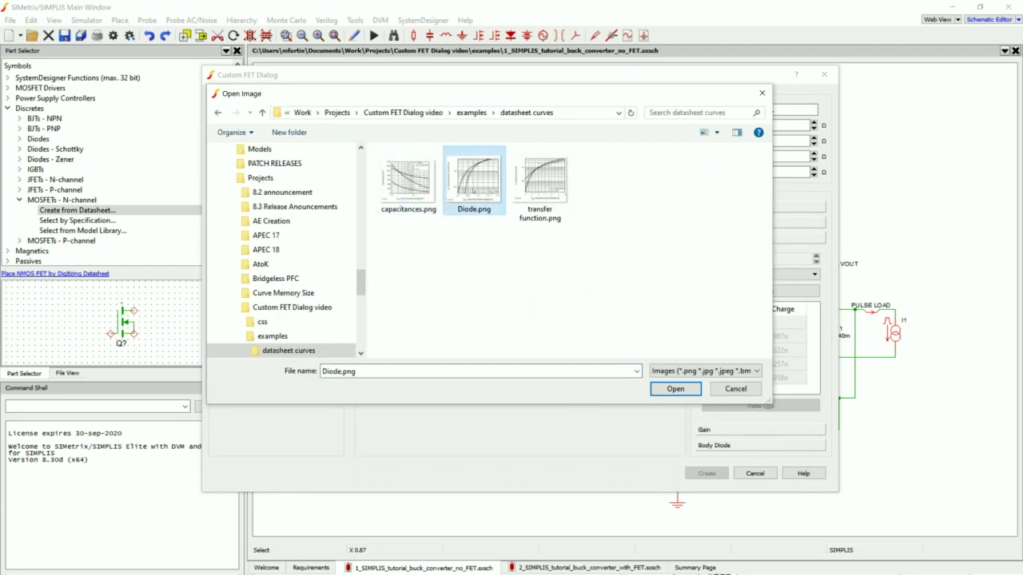
double_click(472, 187)
click(771, 482)
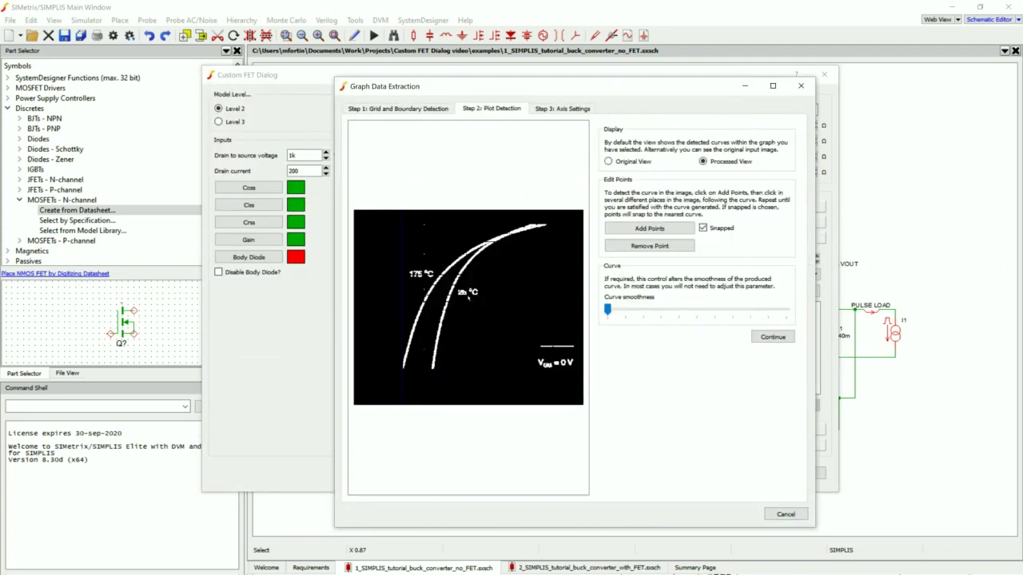
Step: Trace the 25 °C reverse drain current curve with snapped points and proceed to the axis settings
click(649, 229)
click(438, 346)
click(473, 260)
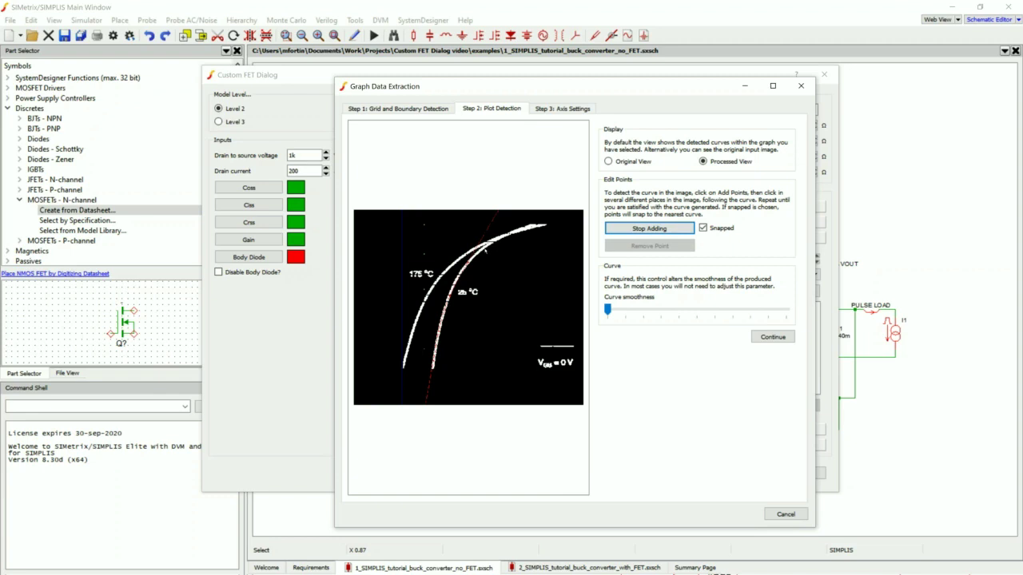
click(527, 228)
click(770, 337)
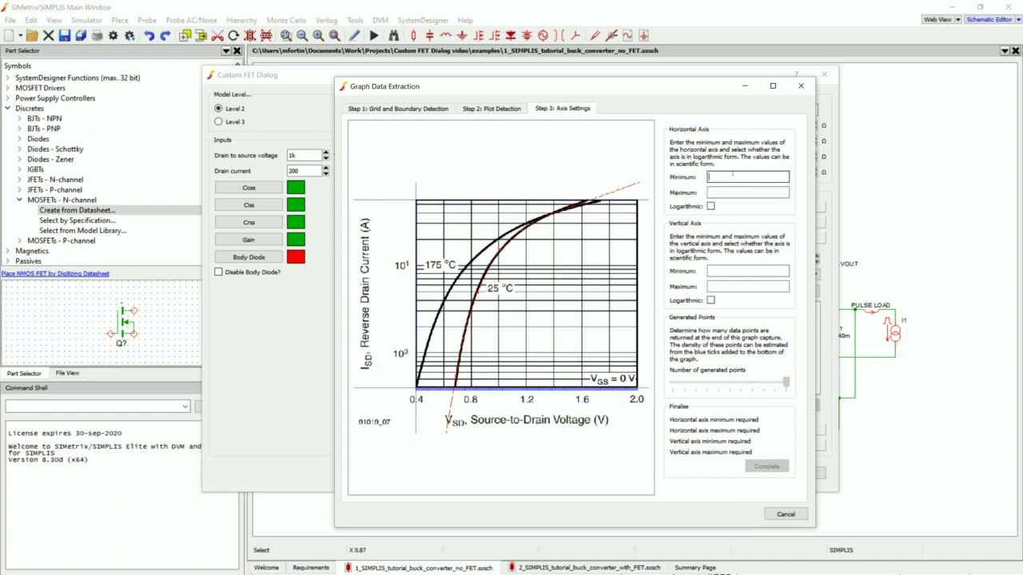
Step: Define a linear horizontal axis from 0.4 to 2 and a logarithmic vertical axis from 0.4 to 55, completing the Body Diode extraction
text(0.4)
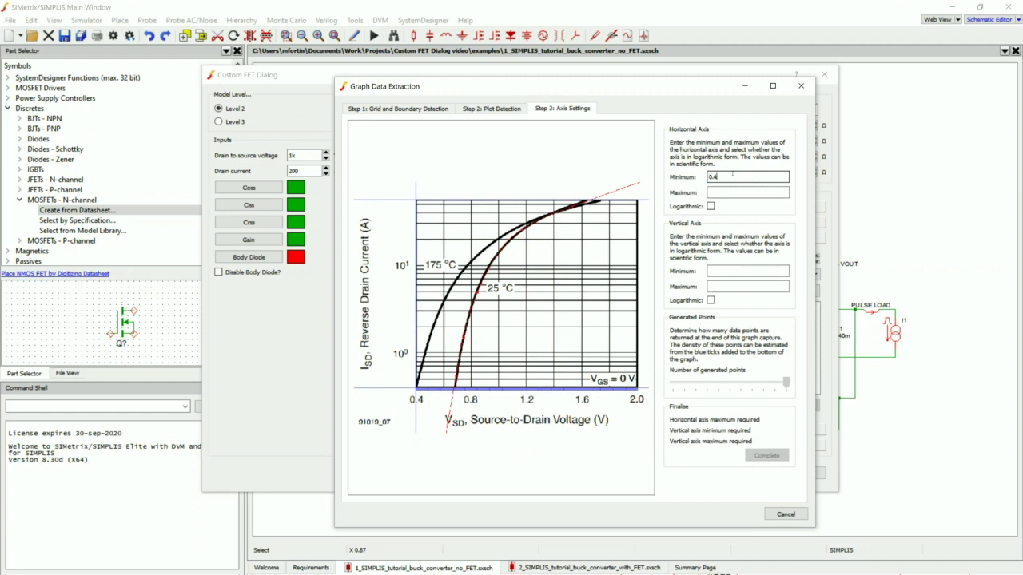
text(2)
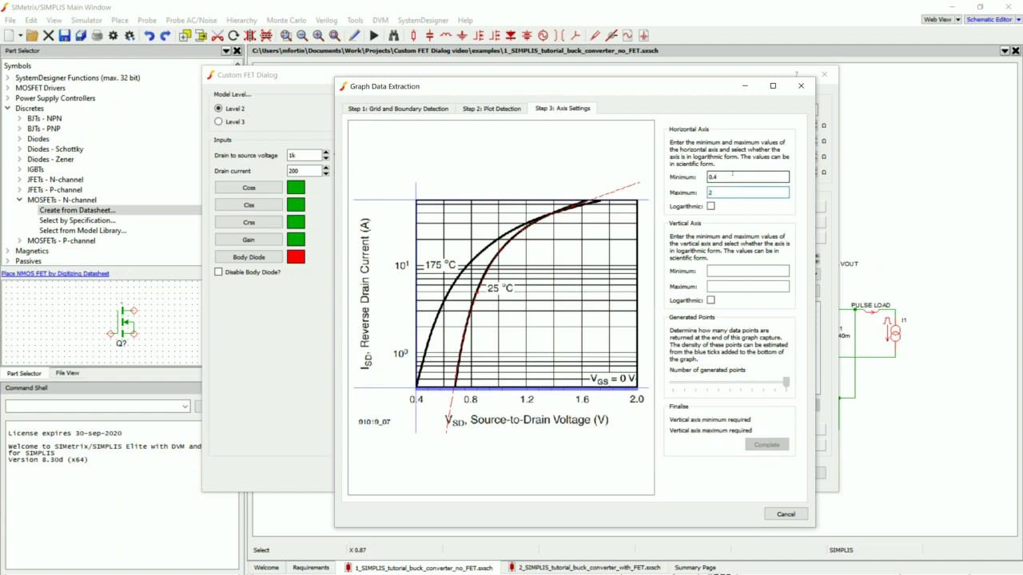
key(Tab)
key(Tab)
text(0.4)
key(Tab)
text(55)
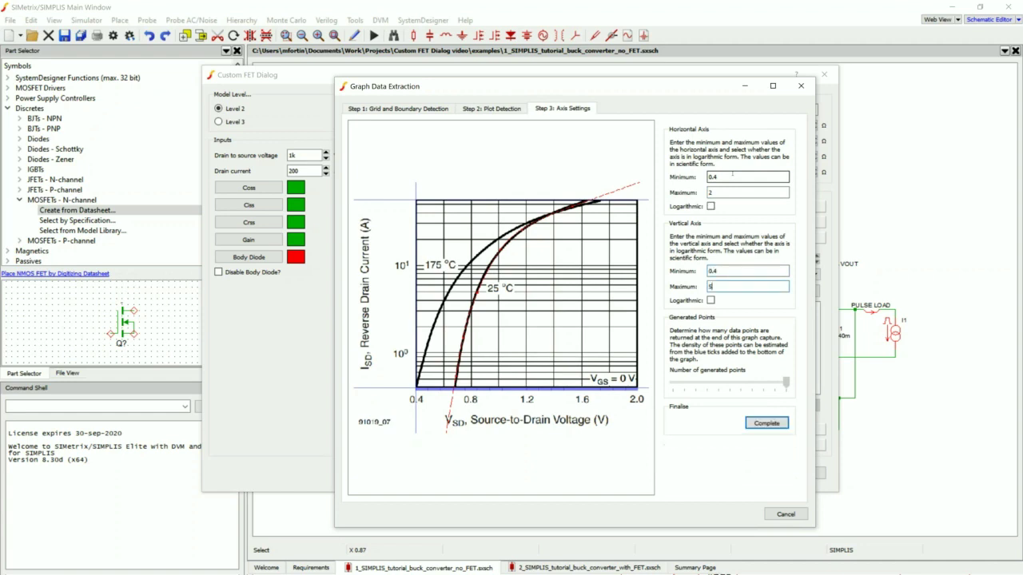
click(710, 301)
click(765, 425)
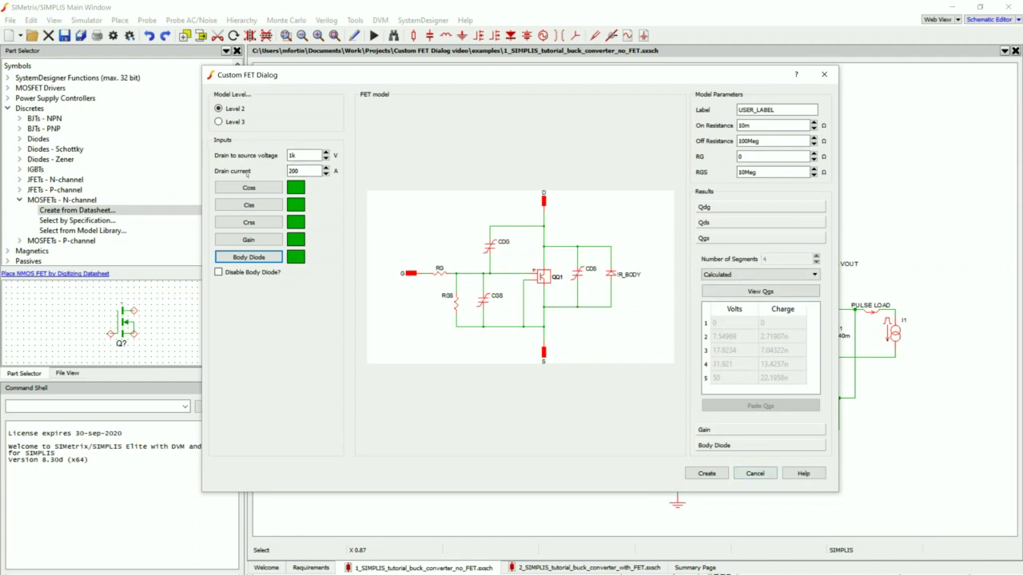
Step: Show the Body Diode results table and set the model's drain current to 13 A
click(248, 187)
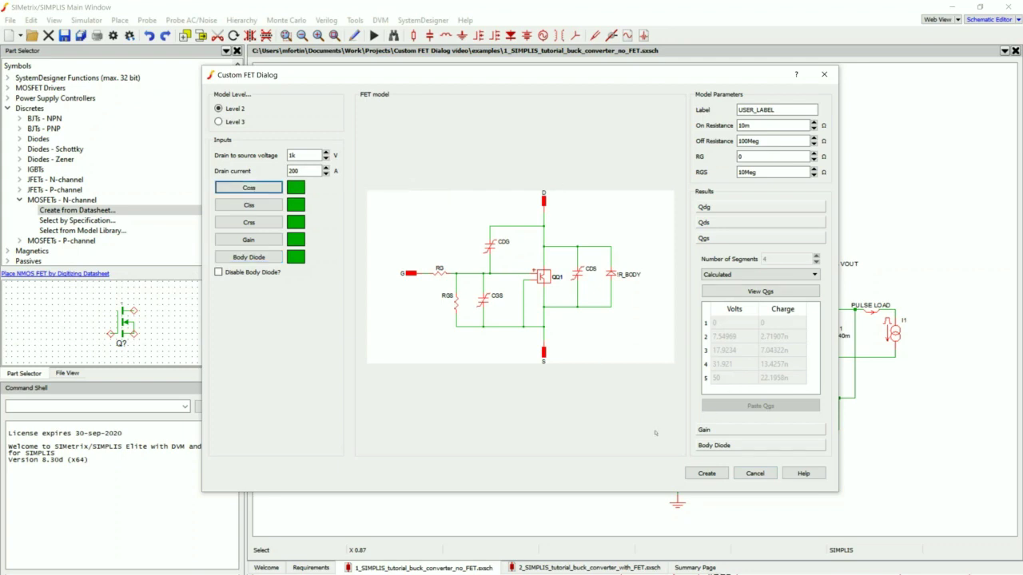
click(710, 445)
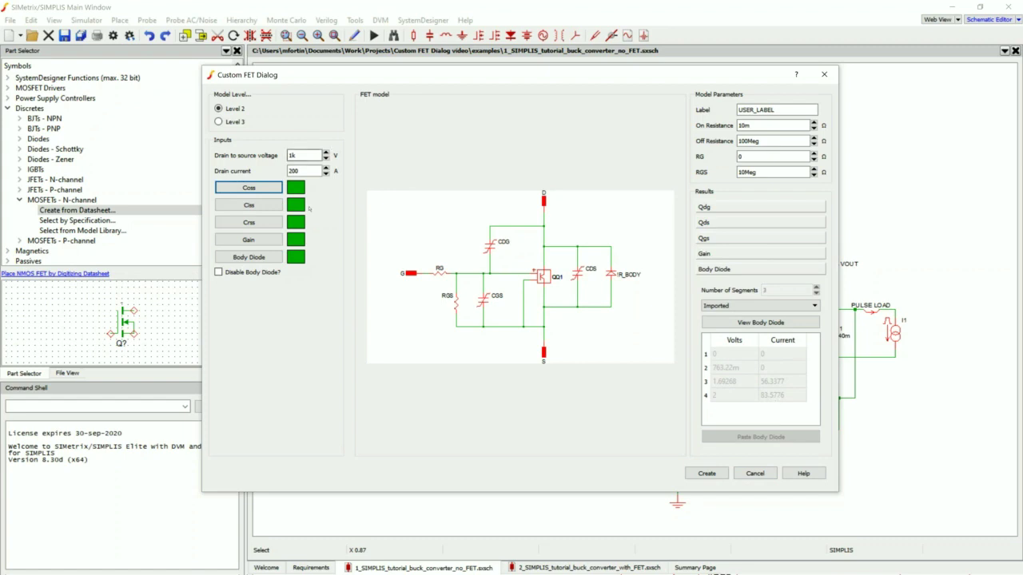
double_click(311, 169)
text(13)
key(Tab)
Step: Inspect the body diode's current versus voltage fit in an enlarged plotter
click(743, 323)
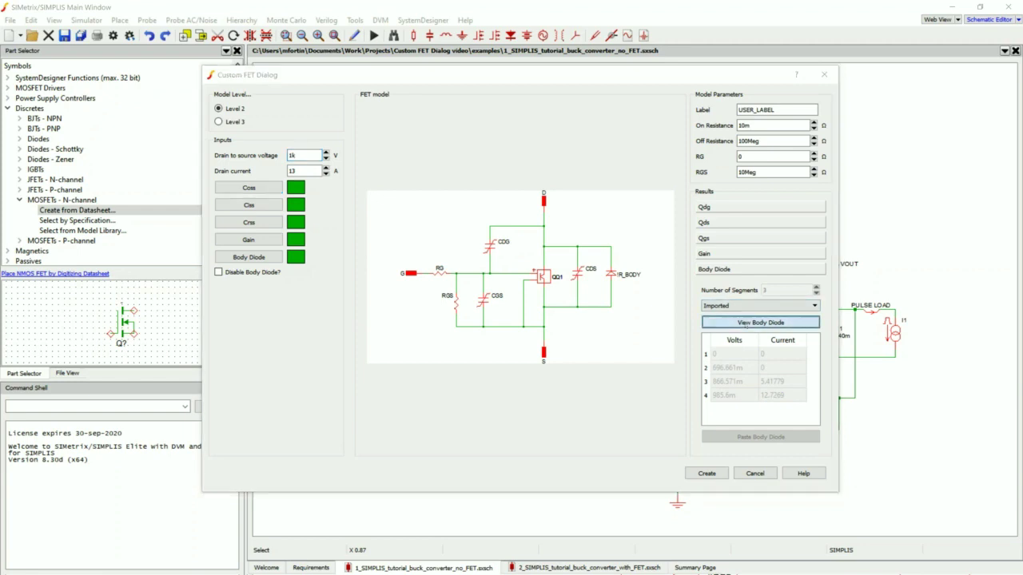
drag(654, 414, 718, 466)
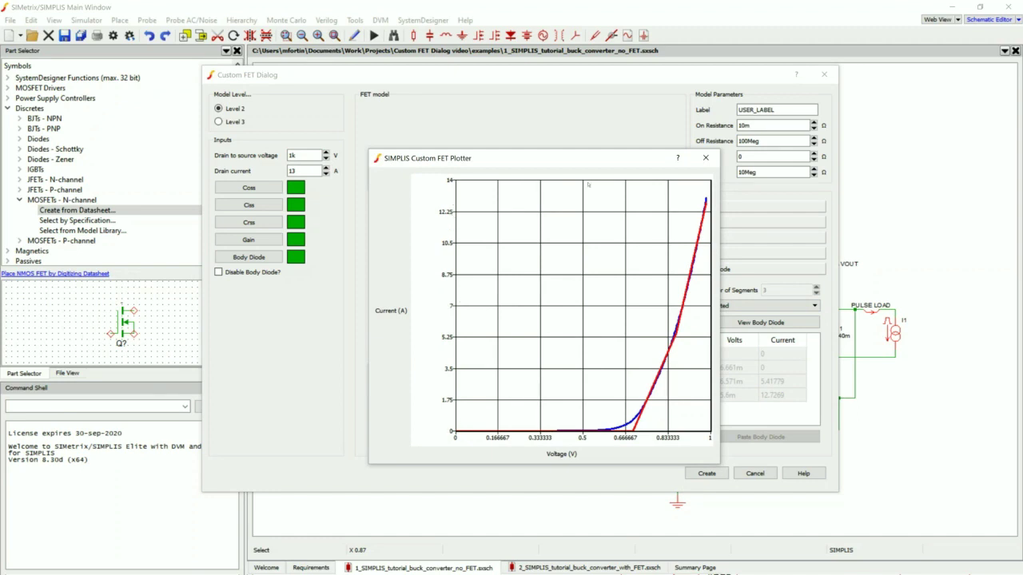
click(705, 157)
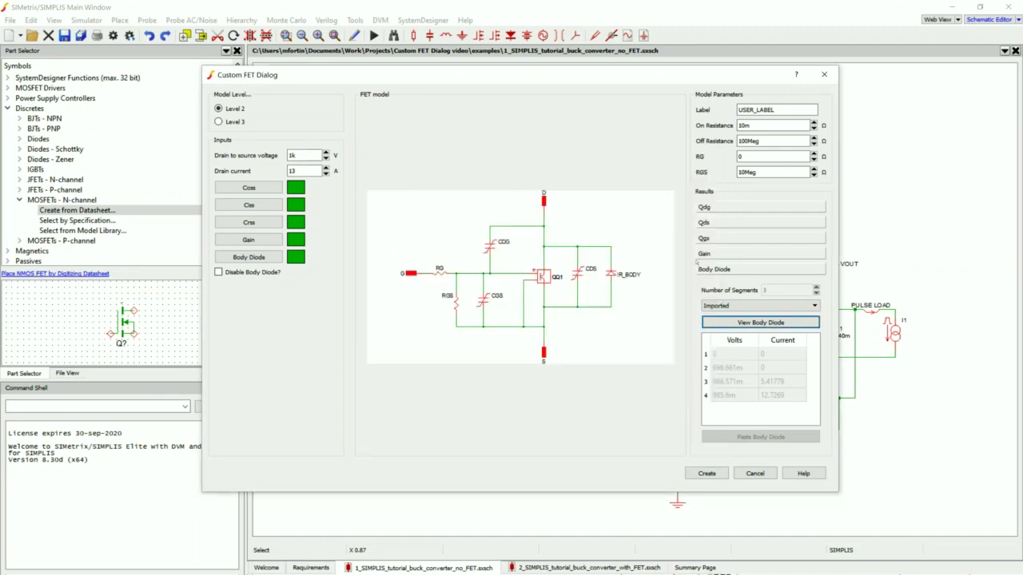
Step: Set the drain to source voltage to 12 V and check the Qds capacitance and charge plots
click(708, 223)
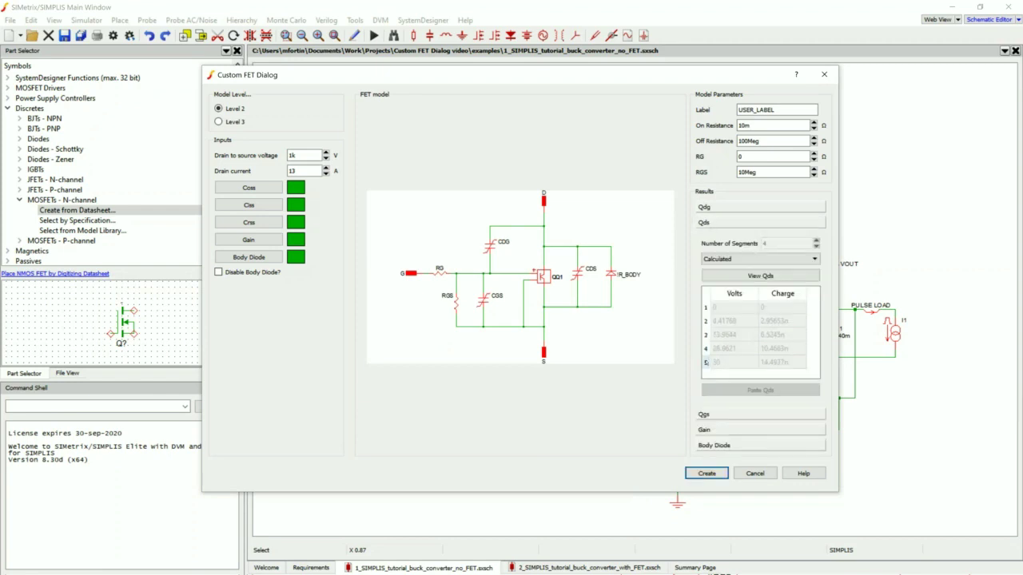
double_click(304, 155)
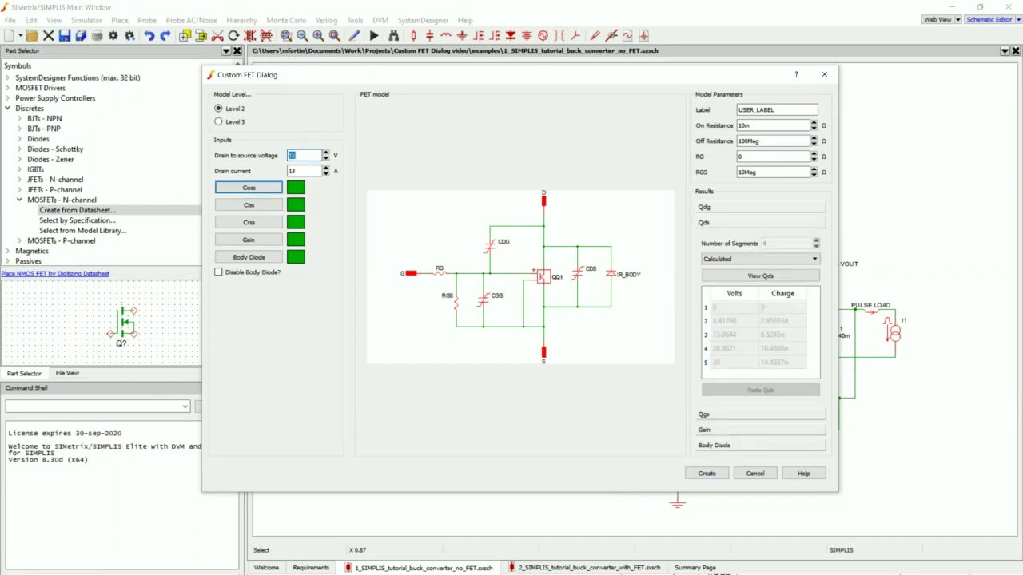
text(12)
key(Tab)
click(759, 275)
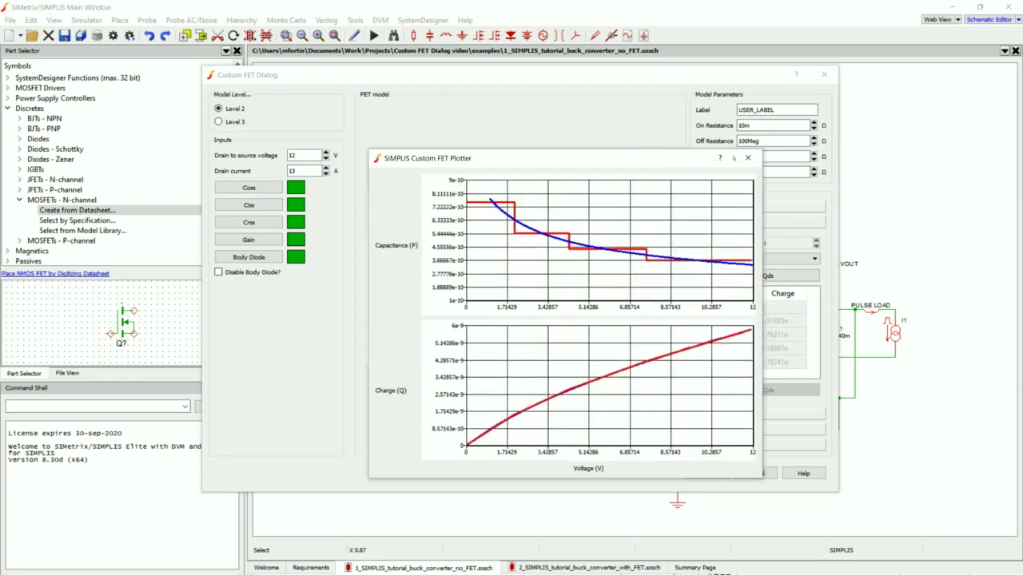
click(747, 157)
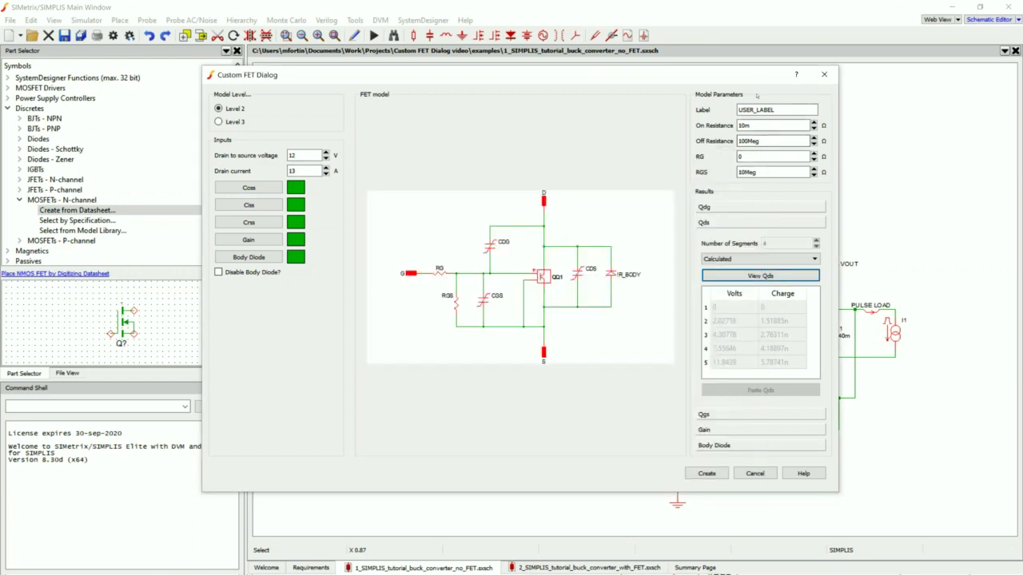
Step: Label the model Custom_FET and set its on resistance to 140m and its gate resistance RG to 1.9 ohms
double_click(794, 109)
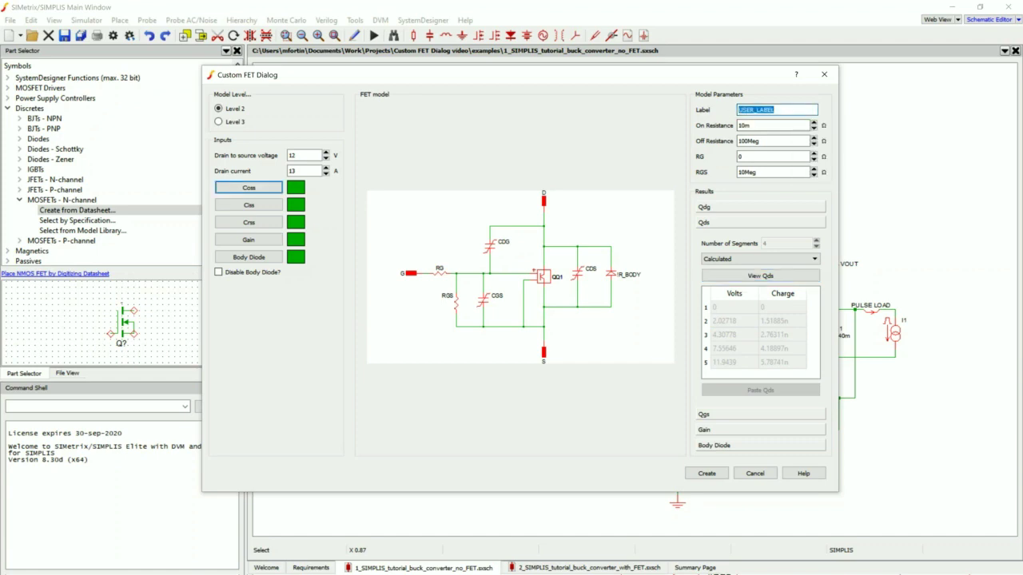
text(Custome)
text(FET)
key(Tab)
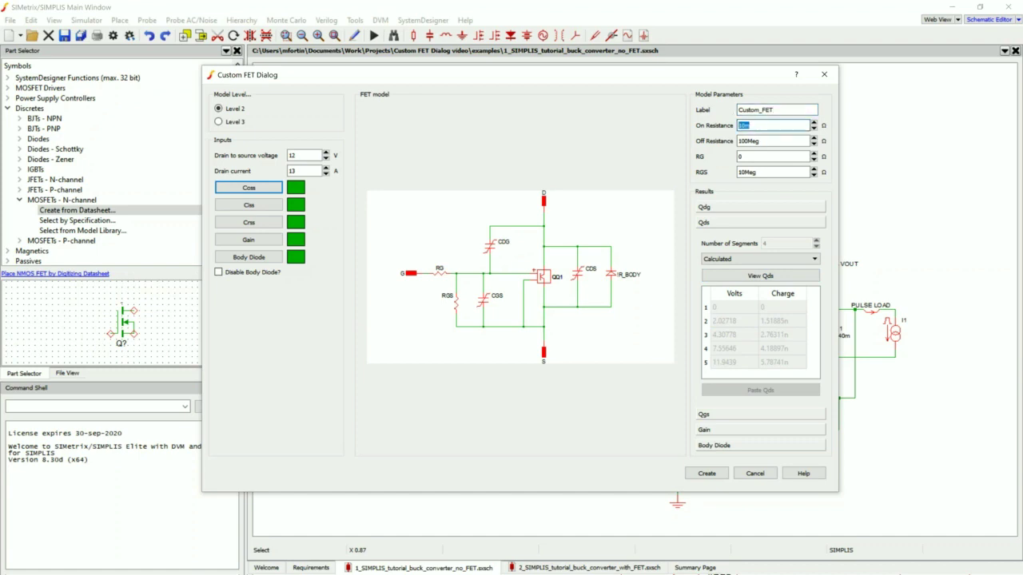
text(140m)
click(755, 157)
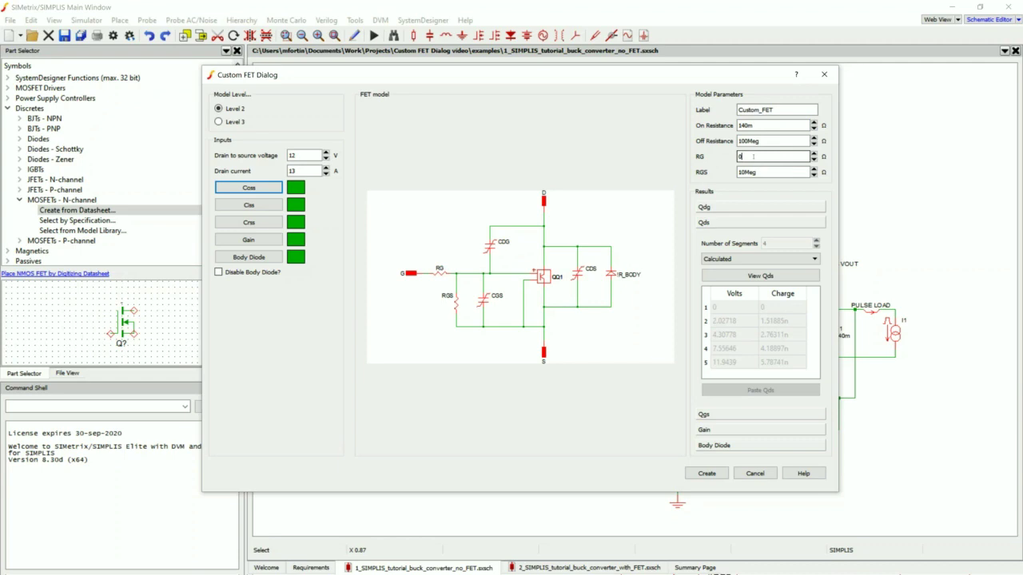
text(1.9)
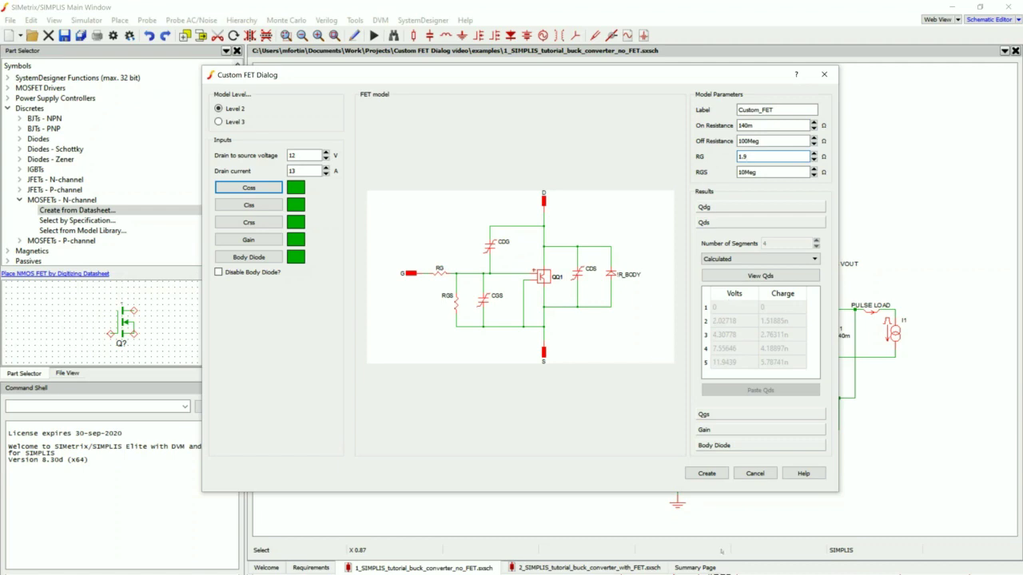
Step: Create the MOSFET and place it in the high-side gap between the 12 V input rail and the SW node, with its gate on the driver output
click(706, 475)
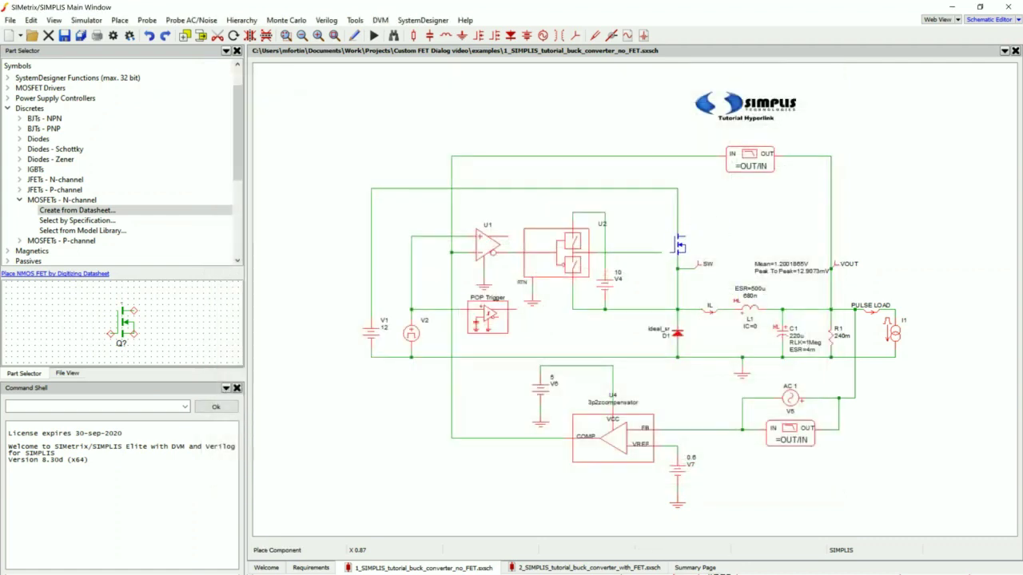
click(671, 245)
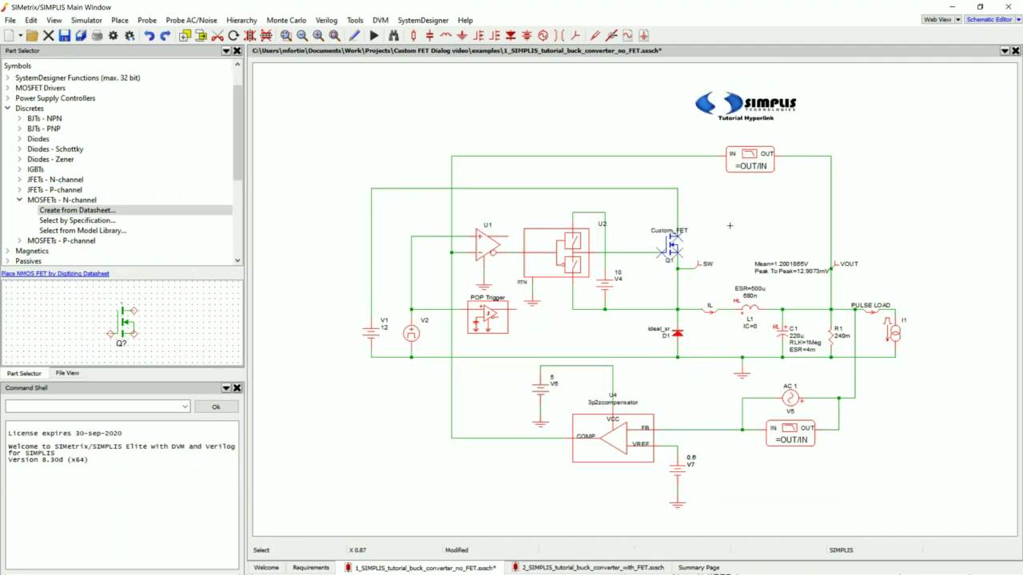
click(728, 222)
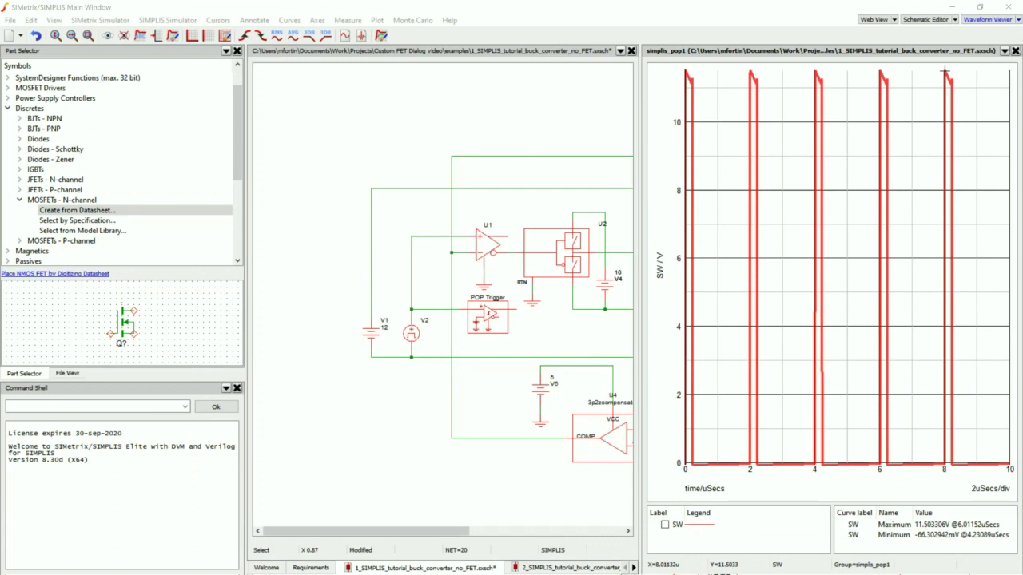
click(926, 19)
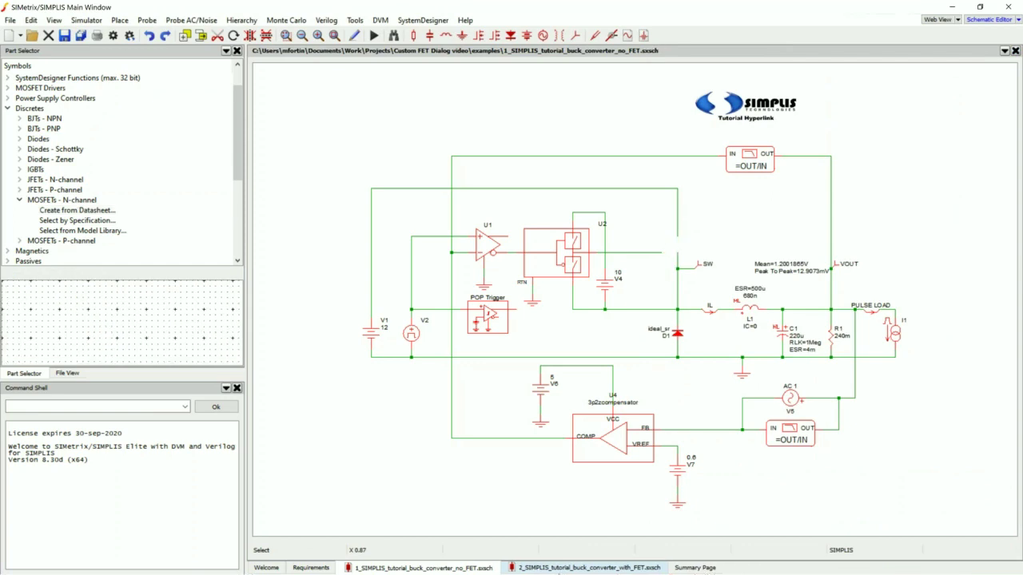
Step: Switch to the 2_SIMPLIS_tutorial_buck_converter_with_FET schematic and run its simulation to plot the SW voltage
click(589, 567)
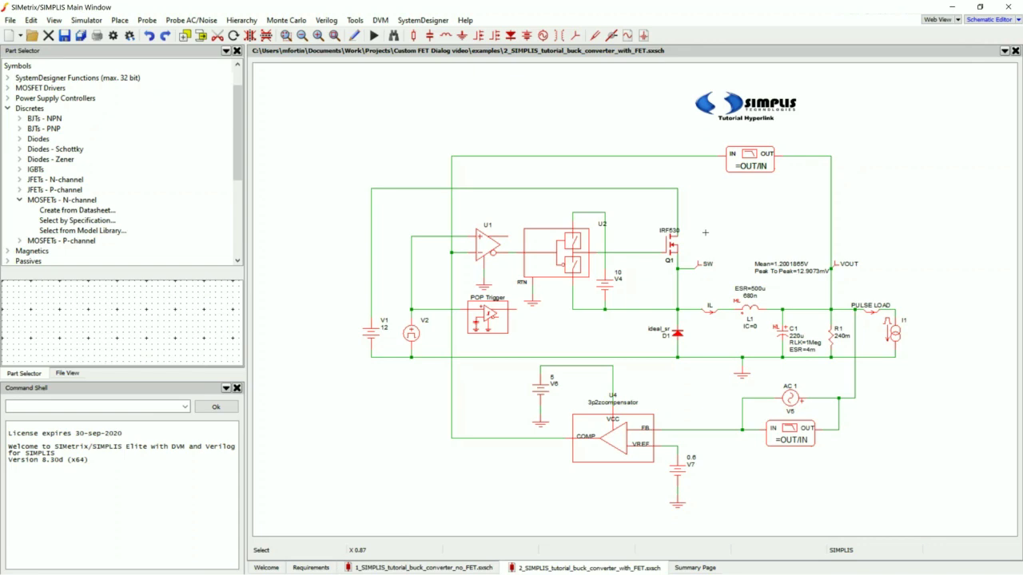
key(F9)
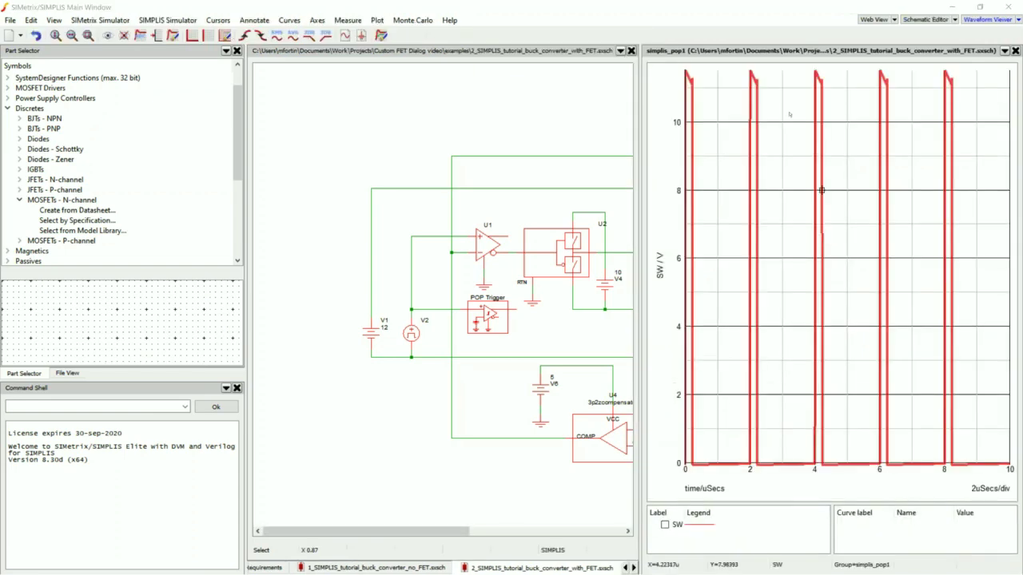
Step: Open the additional parameters of MOSFET Q1 in the Custom FET Dialog and set its Qdg charge to Disabled
drag(447, 532, 598, 548)
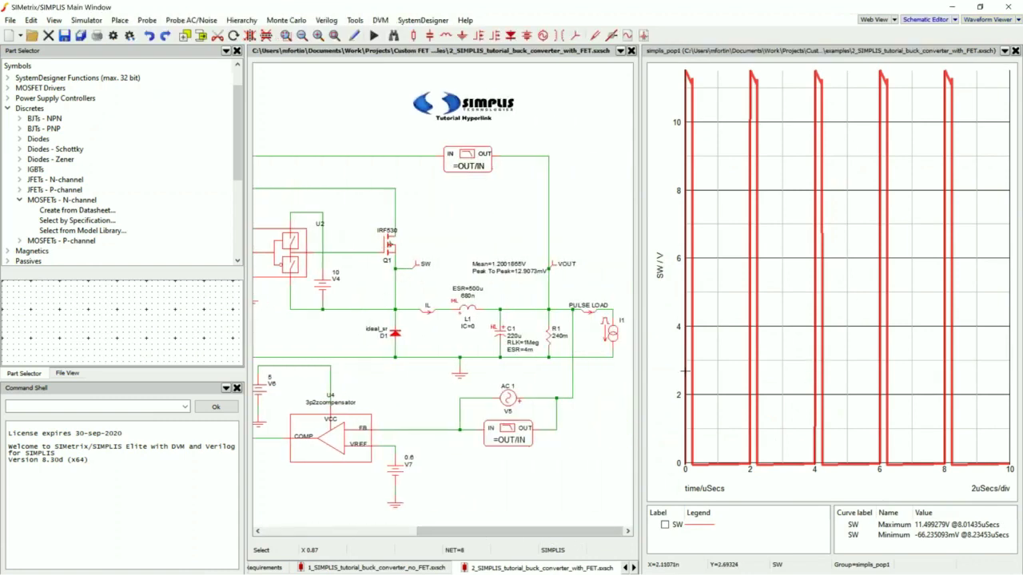
click(390, 244)
right_click(390, 252)
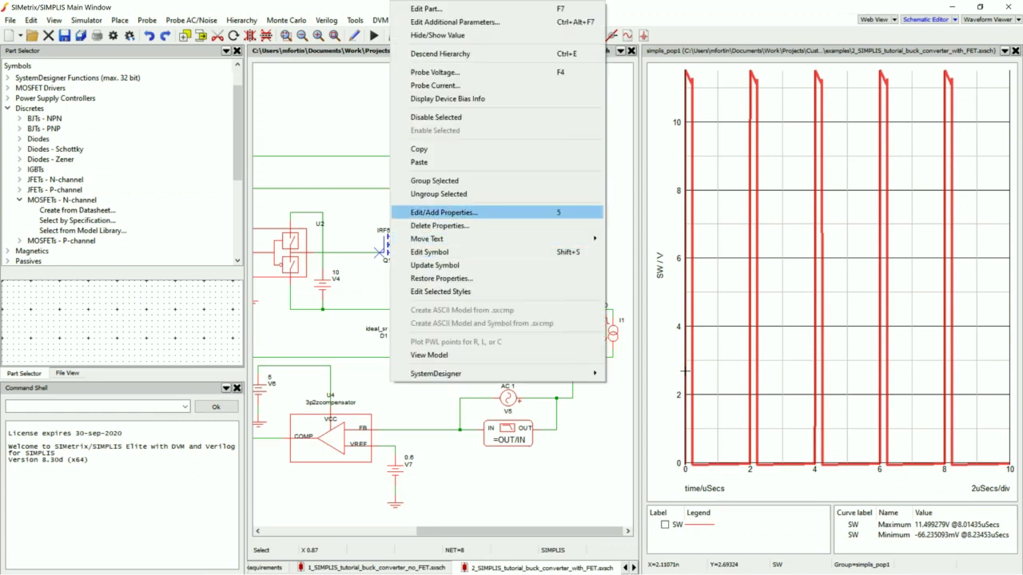
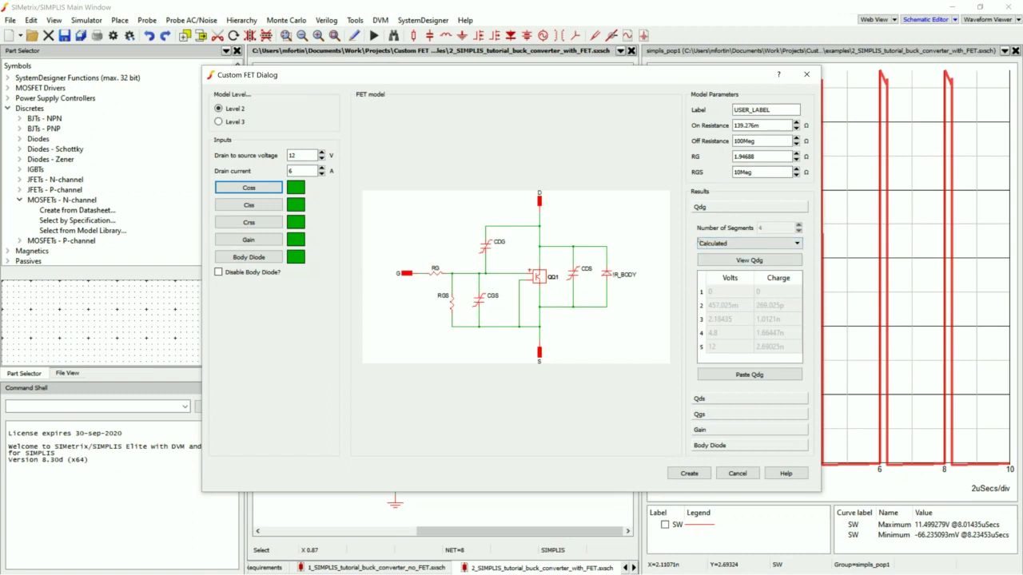
click(710, 244)
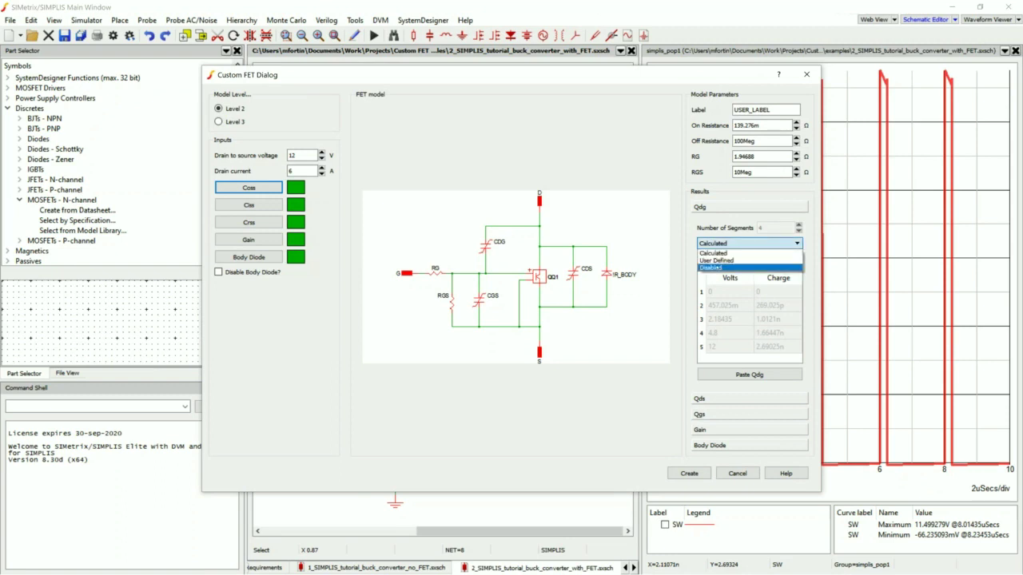
click(710, 268)
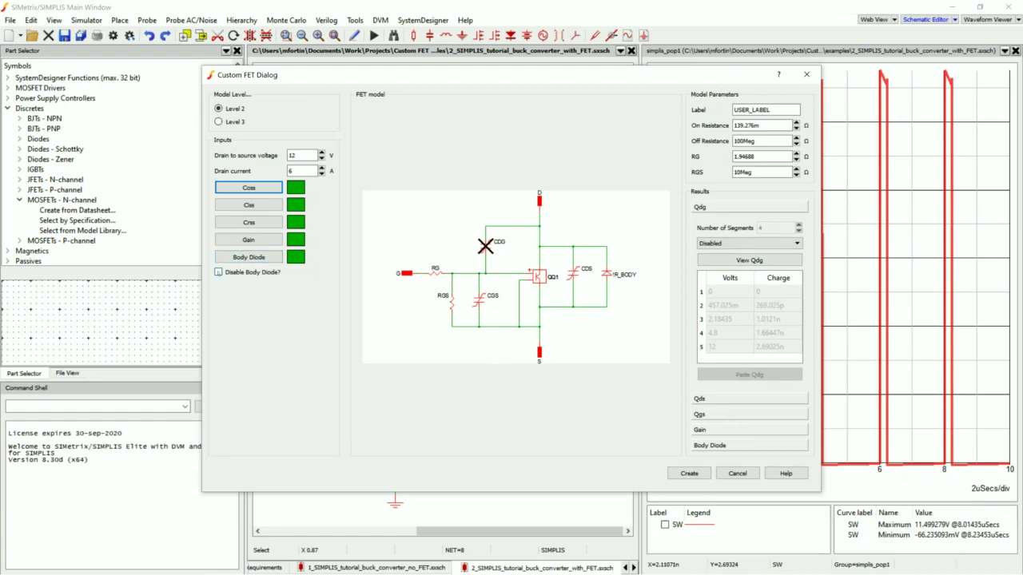
Step: Try omitting the body diode and making the Qdg charge table User Defined, restoring the enabled diode and the Disabled Qdg setting
click(219, 273)
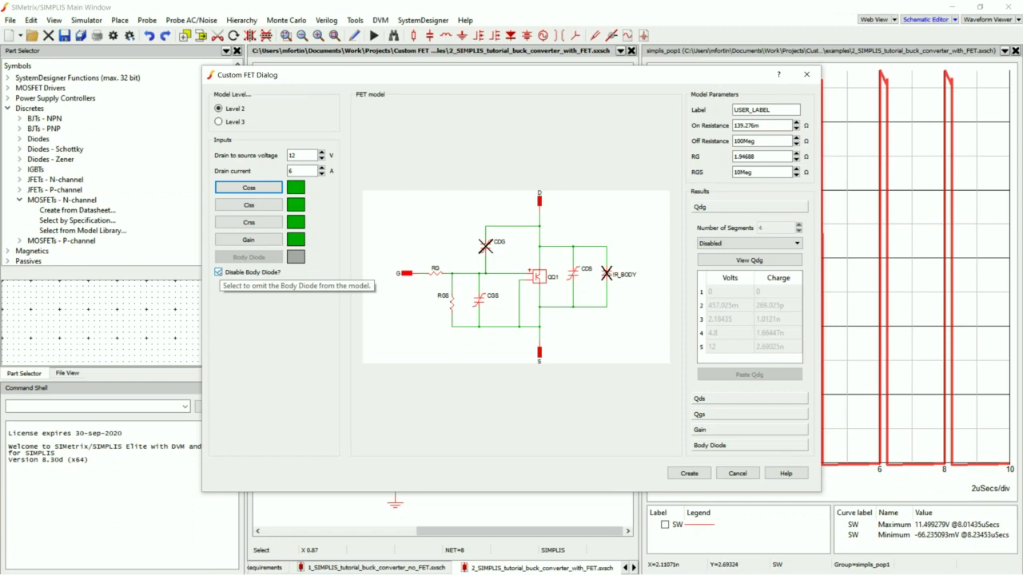
click(218, 271)
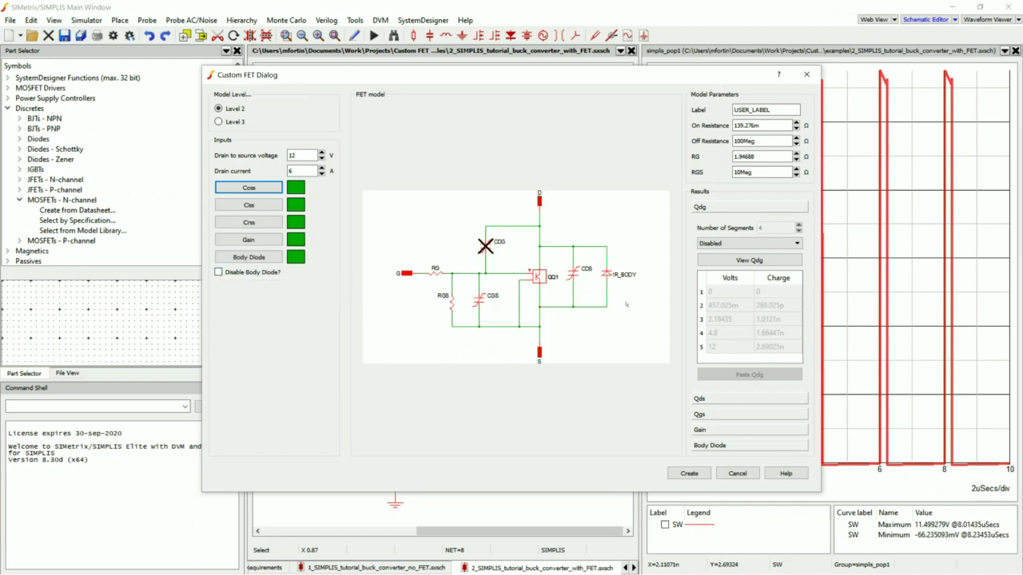
click(712, 243)
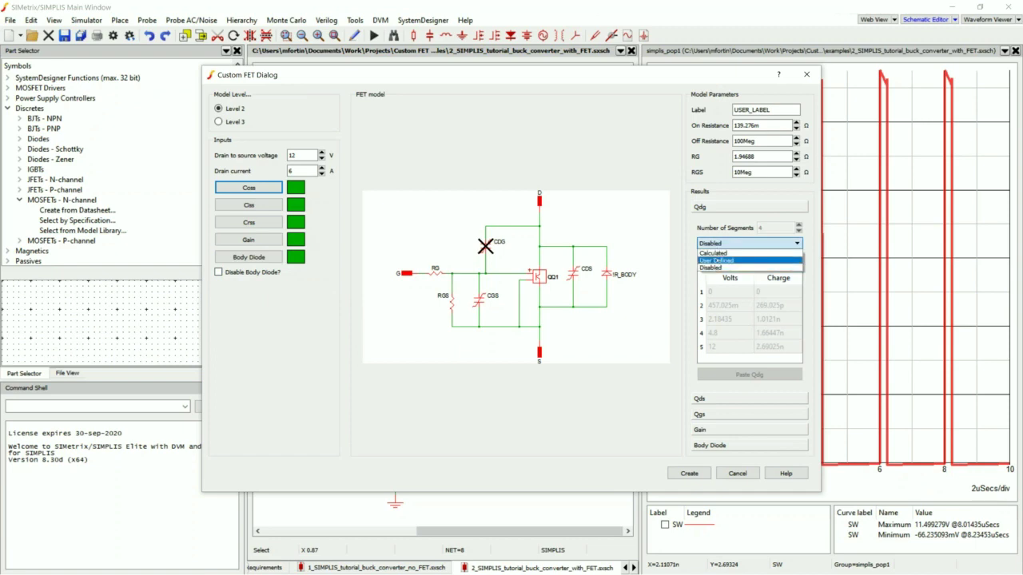
click(714, 260)
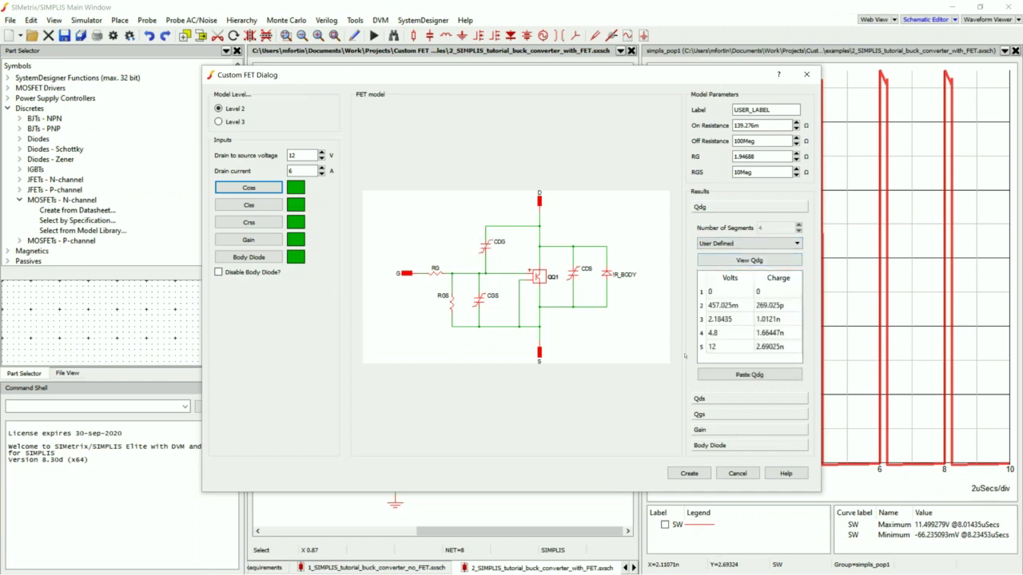
click(770, 332)
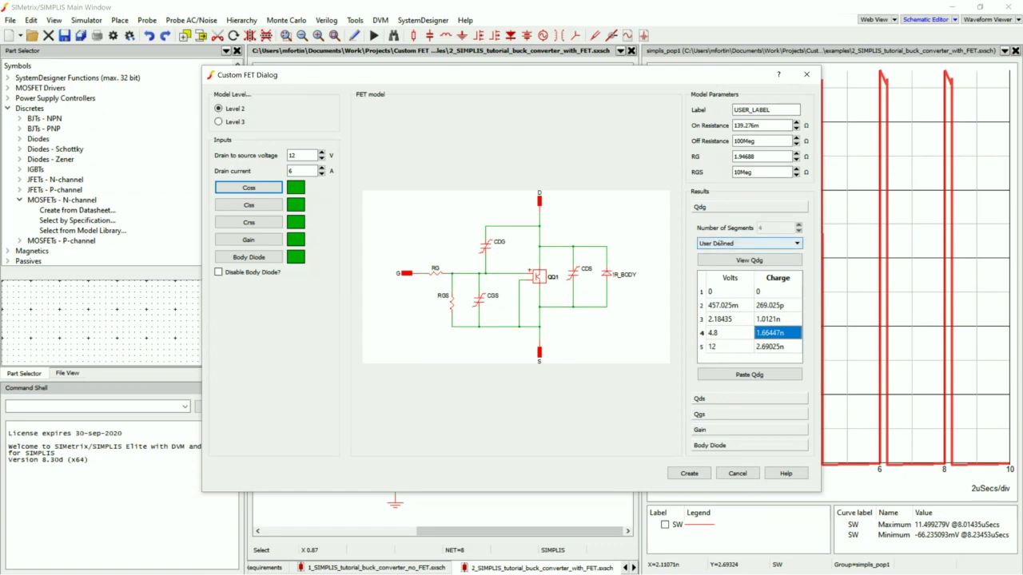
click(748, 243)
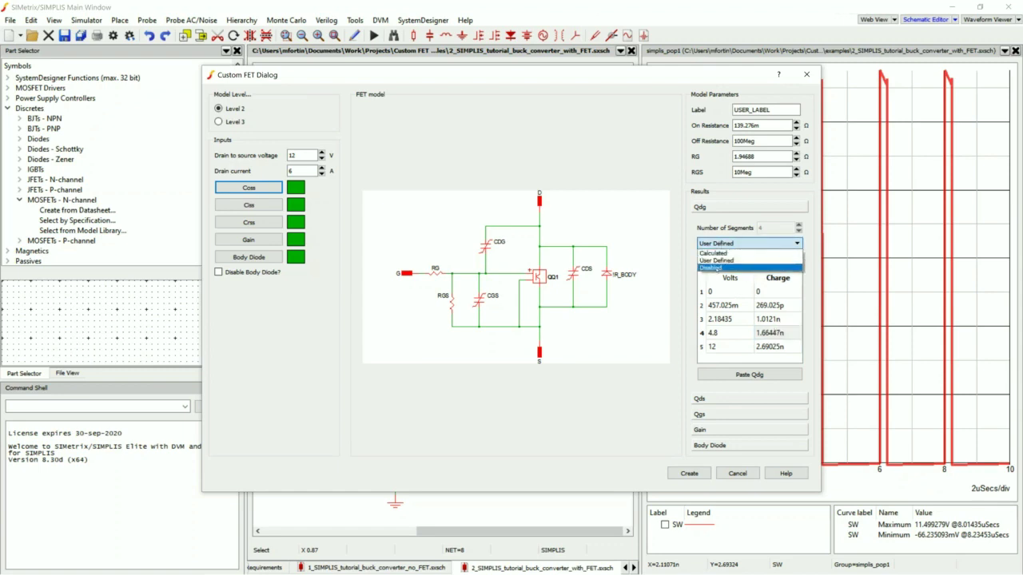
click(710, 268)
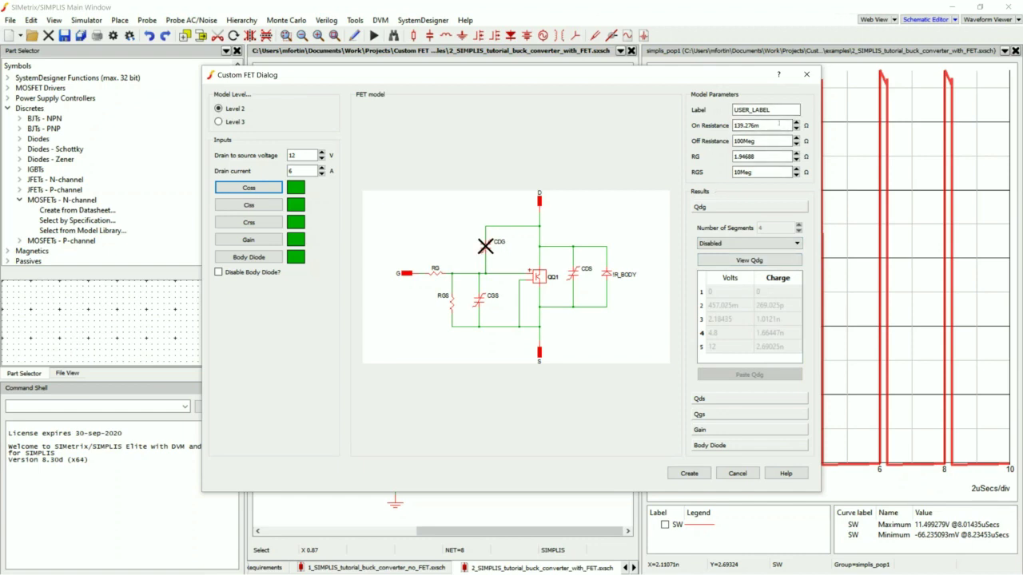
Step: Label the modified model Custom_IRF and create it to update Q1 in the schematic
drag(772, 109, 731, 110)
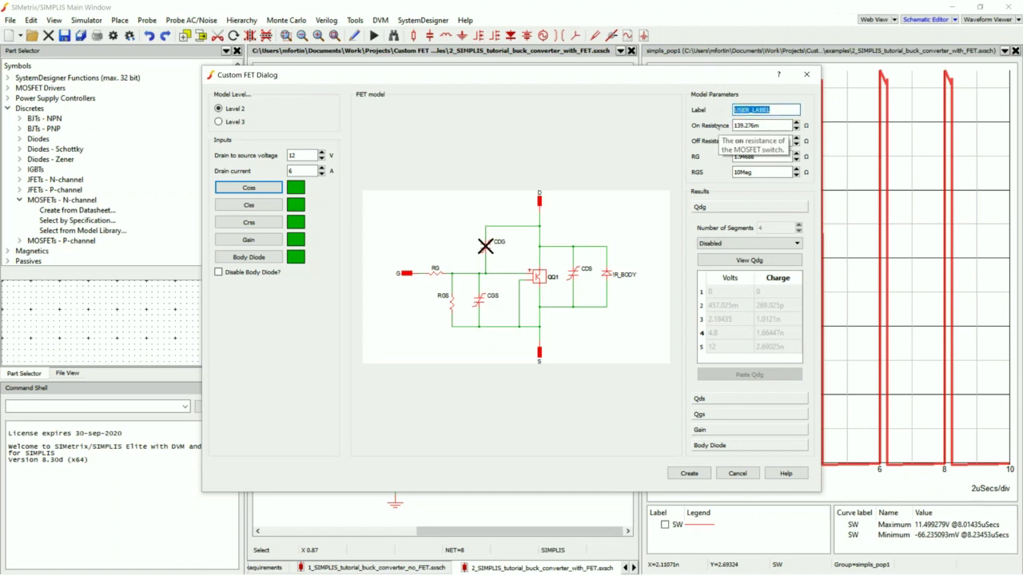
text(Custom_IRF)
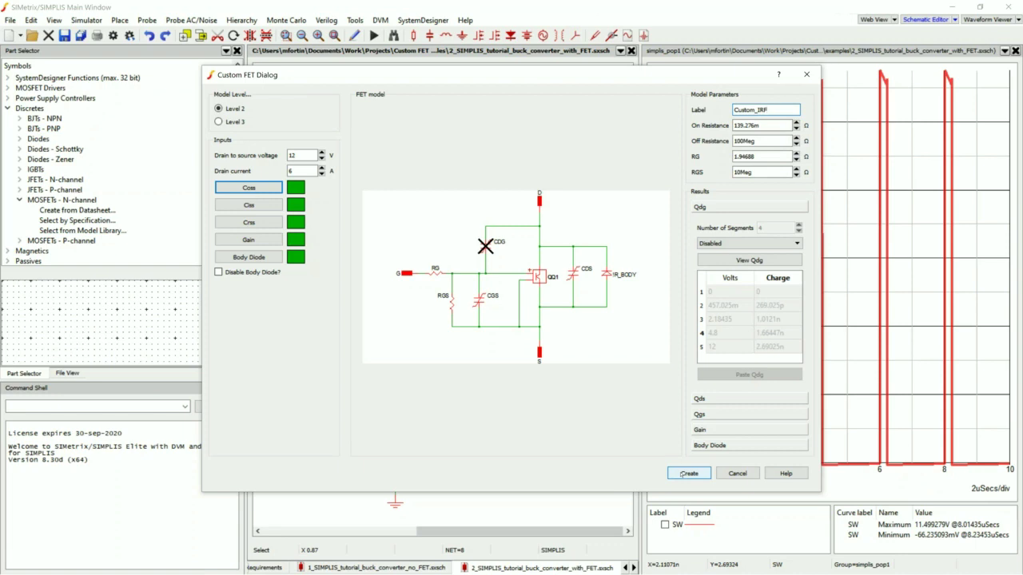
click(689, 473)
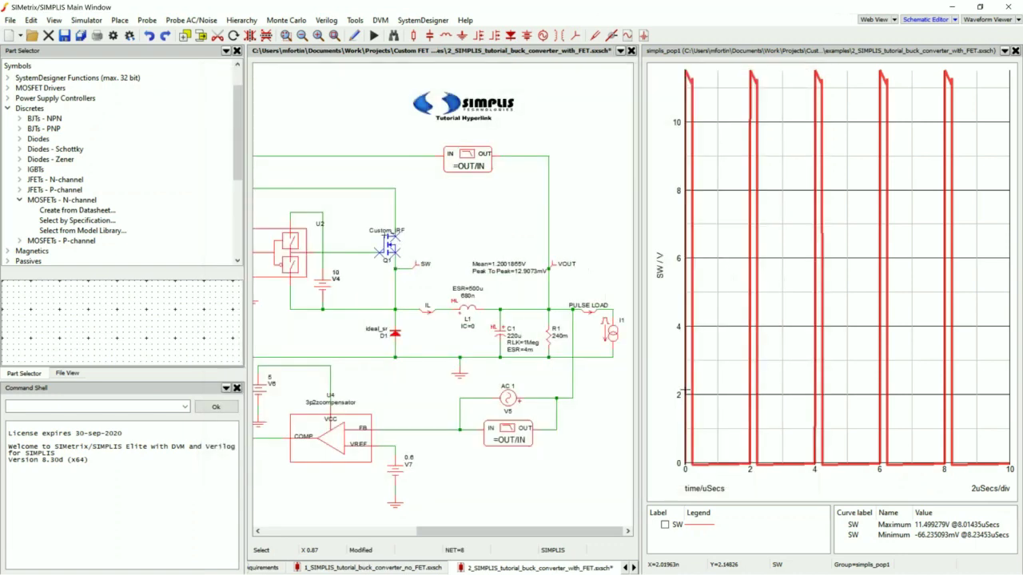
Step: Rerun the simulation with the updated MOSFET and compare the two SW waveforms at the falling edge near 4.22 µs
scroll(379, 239, up, 2)
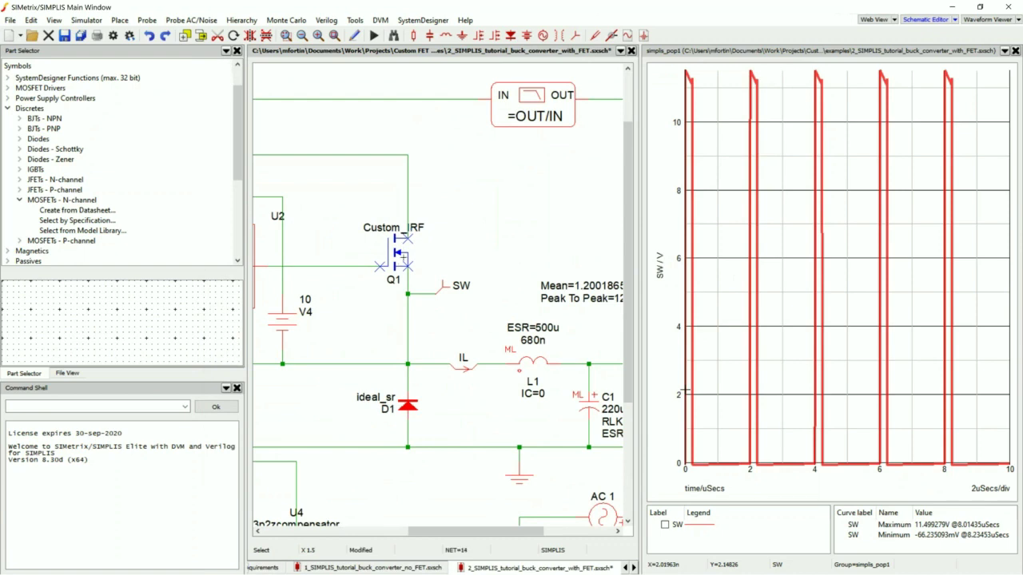
click(498, 233)
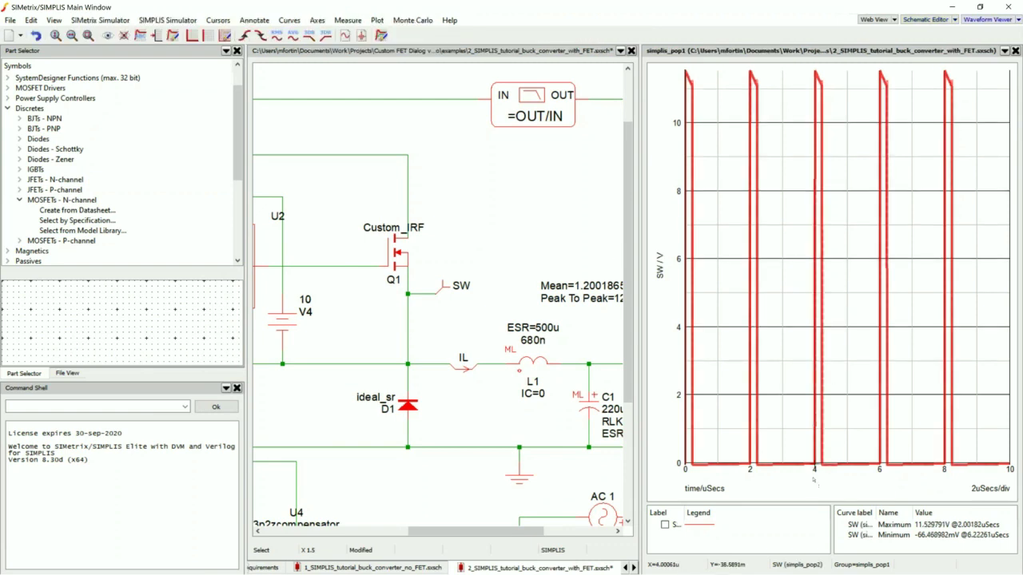
drag(812, 480, 828, 481)
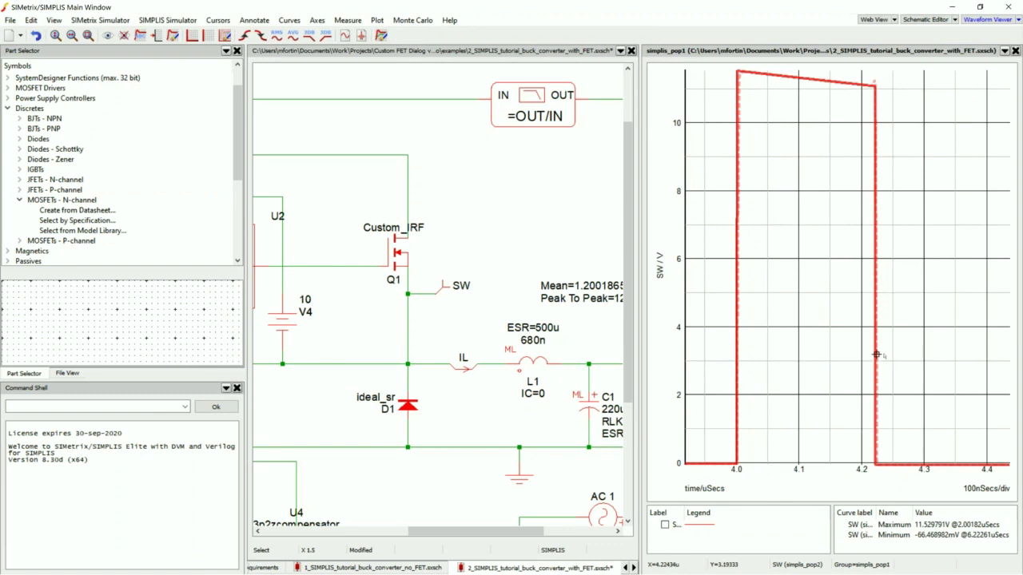
drag(864, 72, 889, 482)
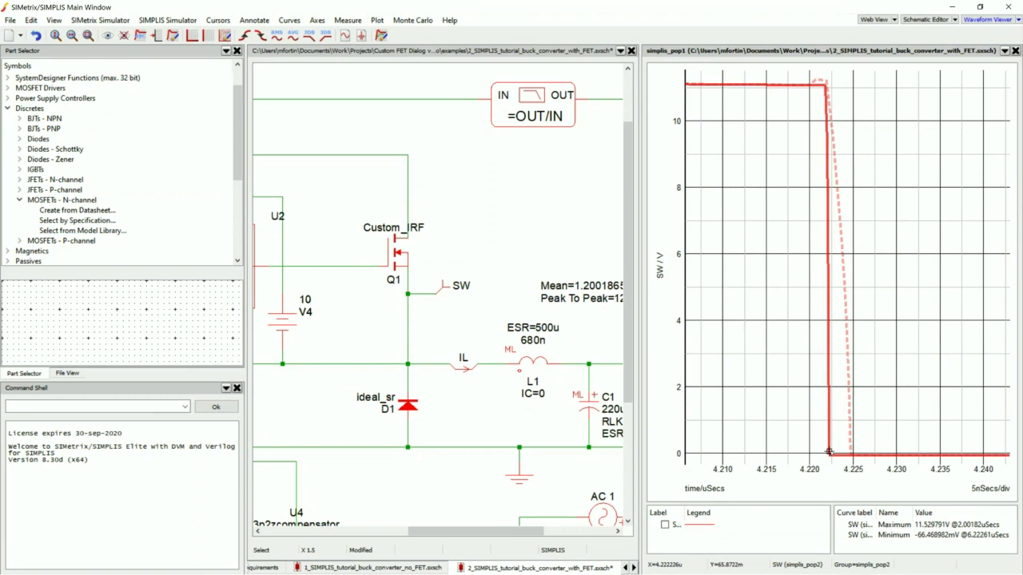
Step: Close the waveform graph and show the Summary Page of the Custom SIMPLIS MOSFET tool
click(1015, 50)
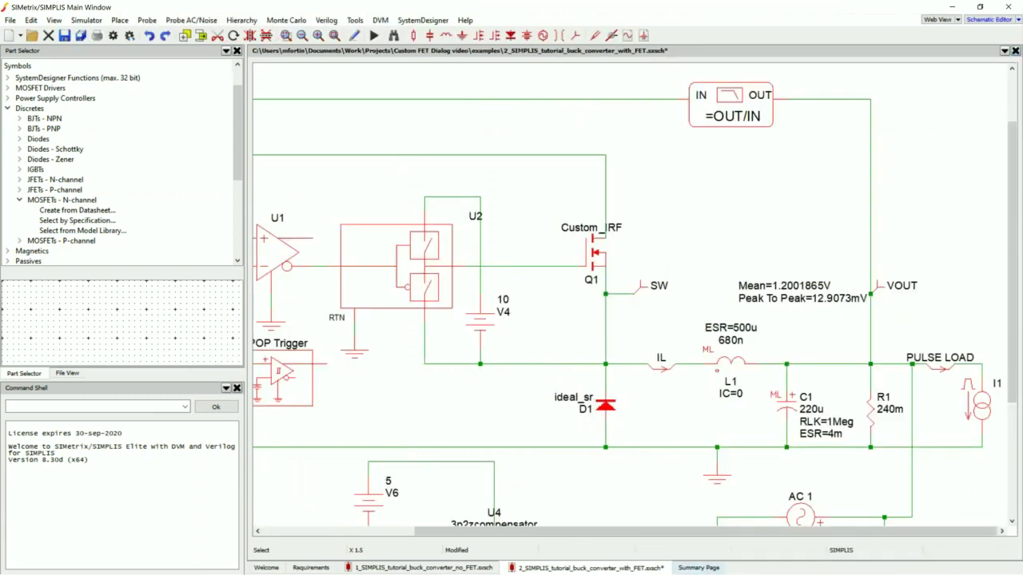
click(703, 568)
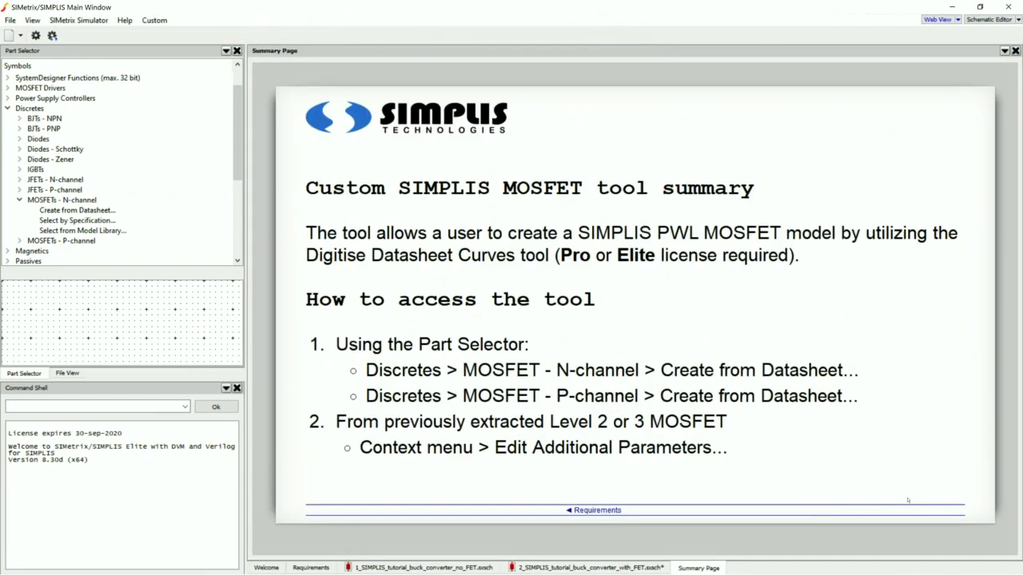